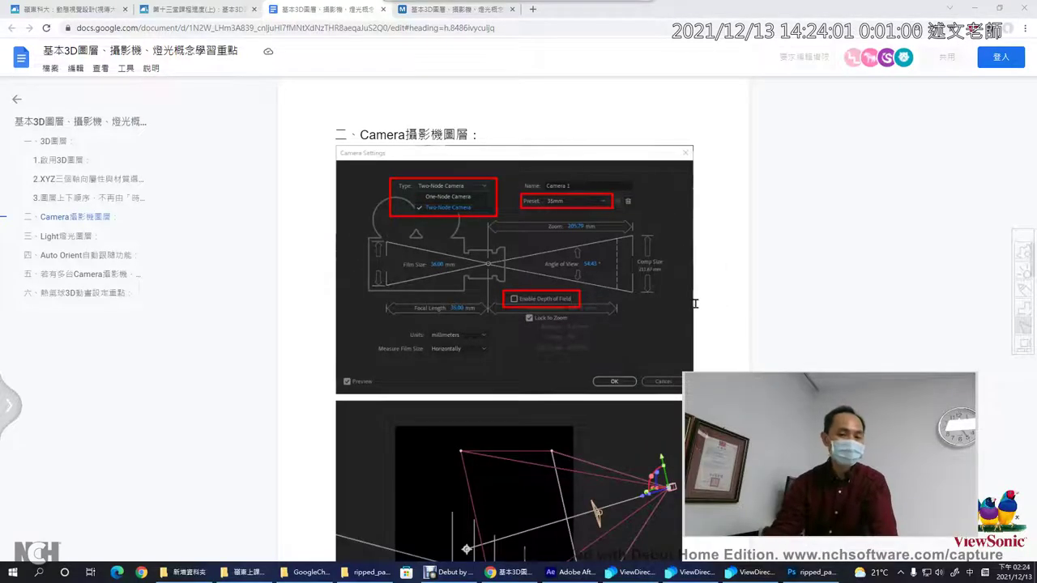
# Step: Examine the camera diagram in the document's Camera layer section, temporarily marking the camera and its viewing direction
pyautogui.scroll(-3, 695, 303)
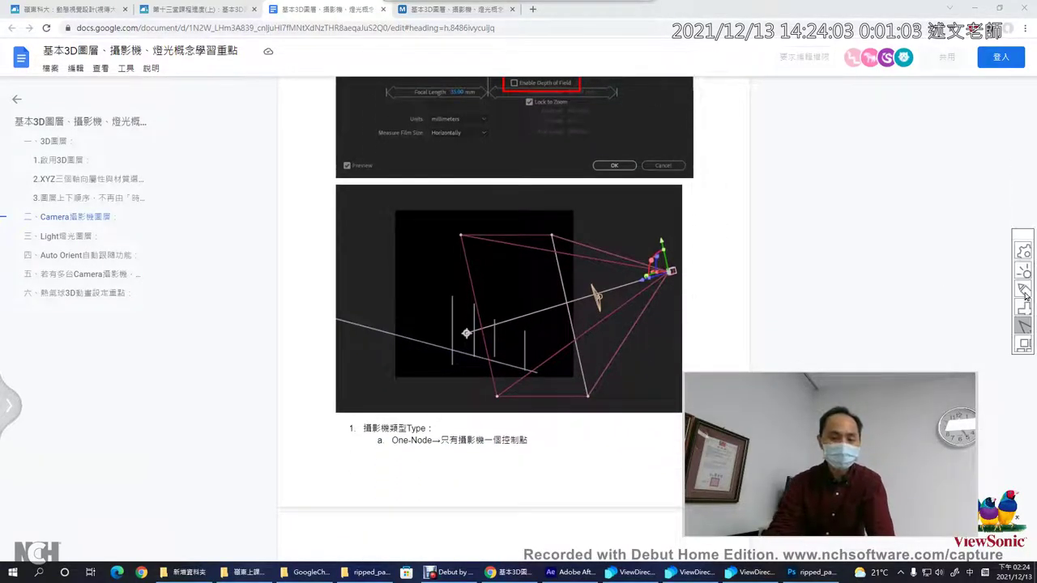
pyautogui.moveTo(632, 328)
pyautogui.mouseDown()
pyautogui.moveTo(584, 223)
pyautogui.moveTo(704, 290)
pyautogui.mouseUp()
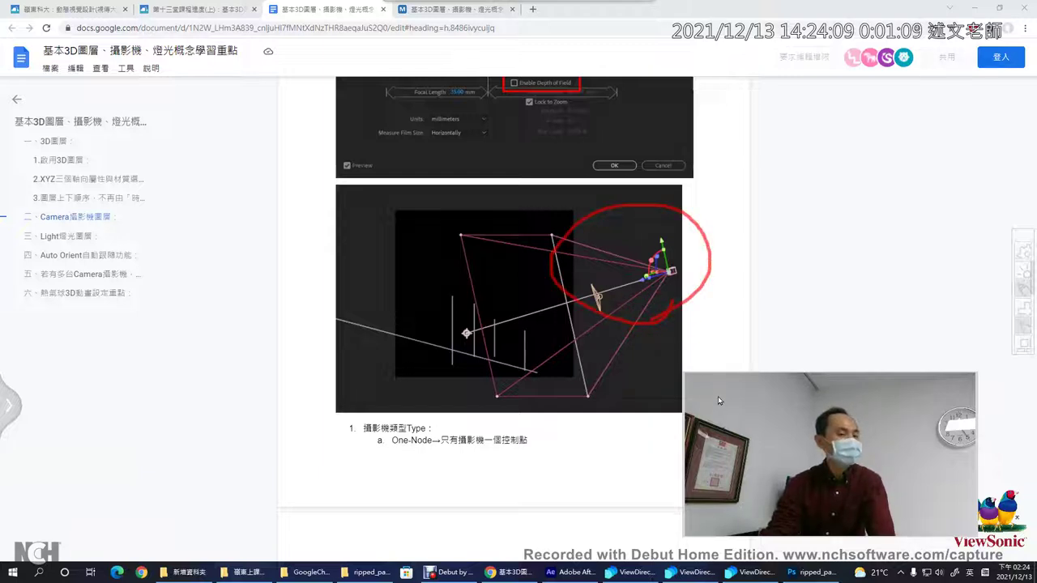
pyautogui.moveTo(645, 270)
pyautogui.mouseDown()
pyautogui.moveTo(509, 280)
pyautogui.moveTo(534, 303)
pyautogui.mouseUp()
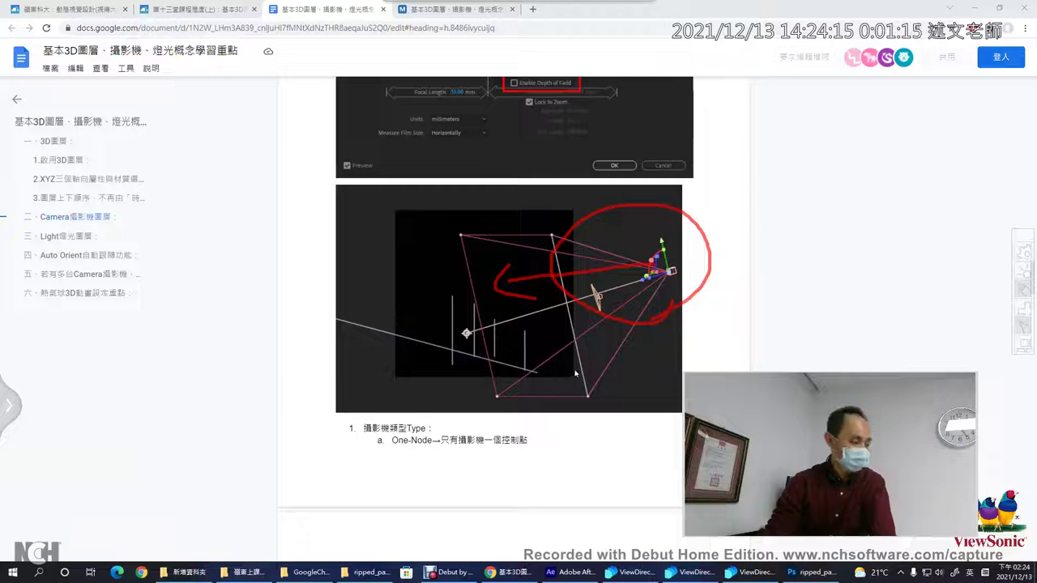
pyautogui.press('Escape')
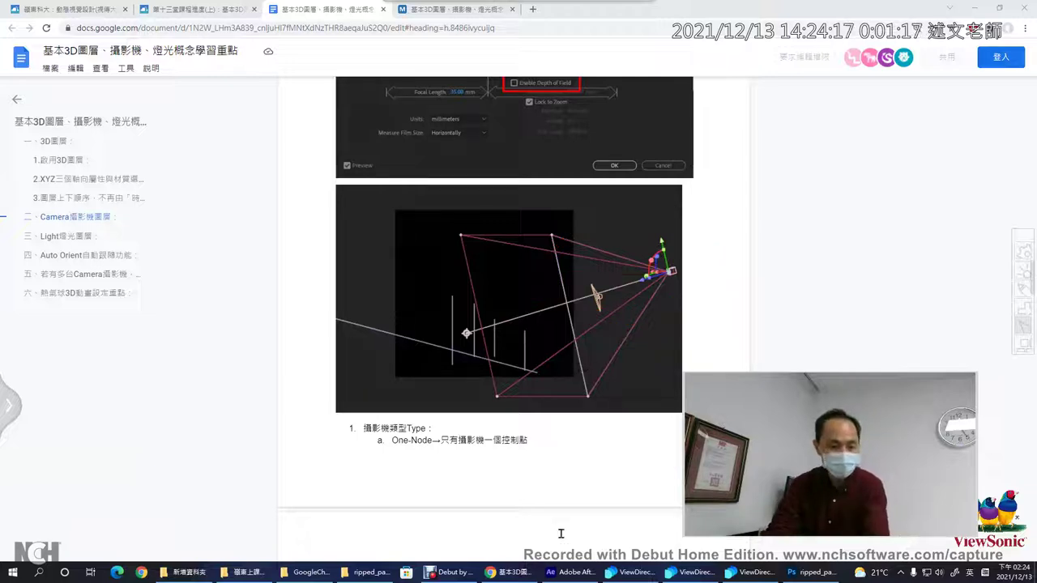
# Step: Switch to After Effects, open the ripped_paper composition and compare the Camera 1 and Light 1 layers, marking them above the image layers
pyautogui.click(571, 572)
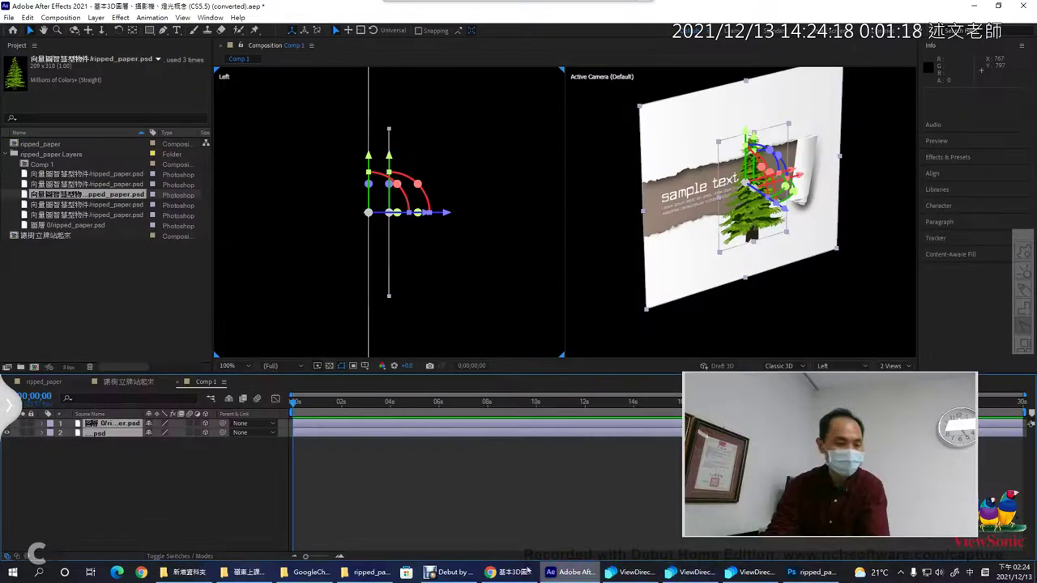
pyautogui.click(49, 383)
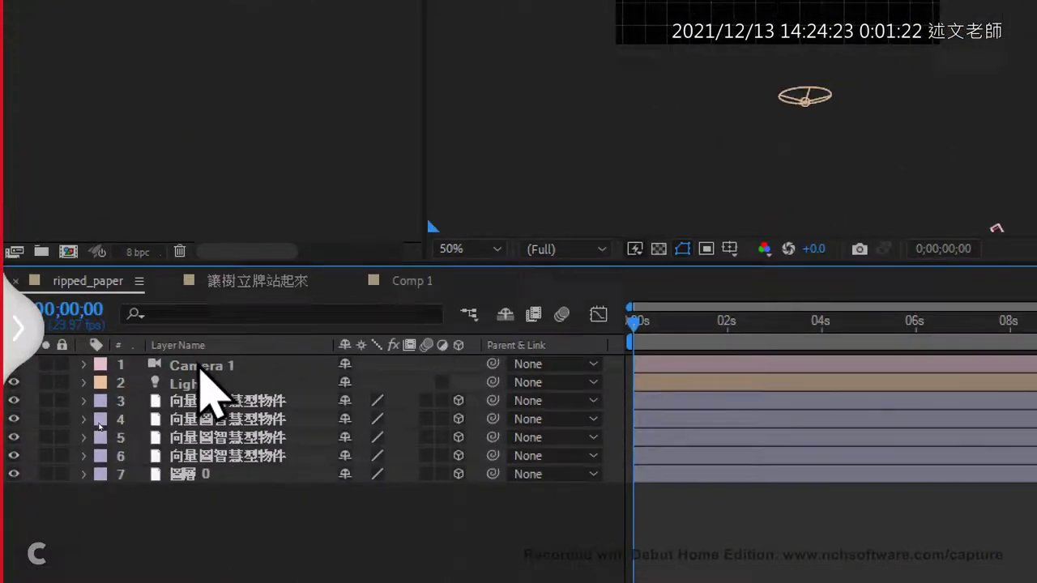
pyautogui.click(99, 424)
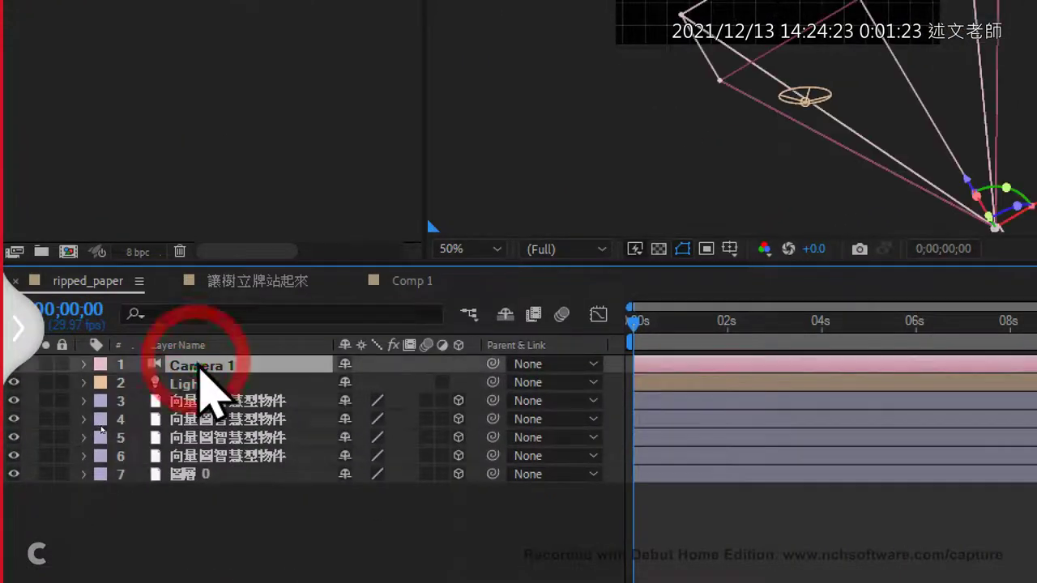
pyautogui.click(211, 383)
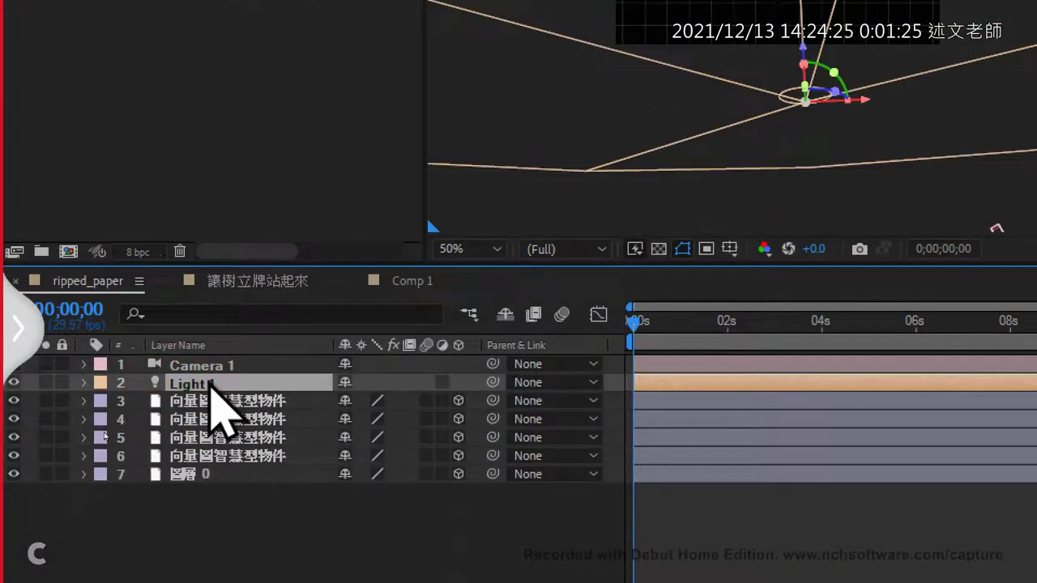
pyautogui.click(223, 365)
pyautogui.click(235, 384)
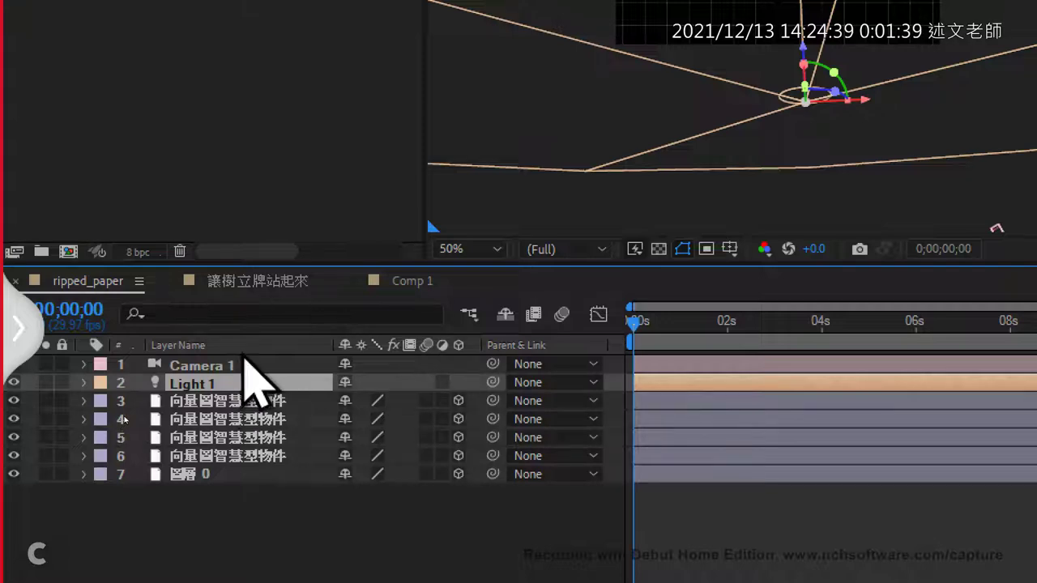
pyautogui.moveTo(247, 347)
pyautogui.mouseDown()
pyautogui.moveTo(245, 378)
pyautogui.moveTo(201, 404)
pyautogui.moveTo(173, 398)
pyautogui.moveTo(152, 374)
pyautogui.moveTo(166, 352)
pyautogui.moveTo(258, 361)
pyautogui.mouseUp()
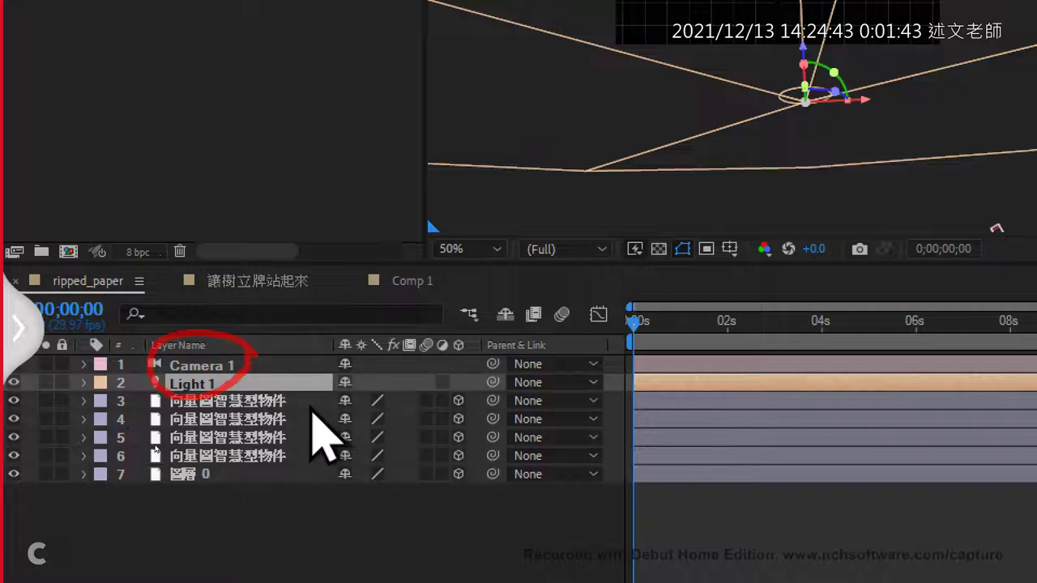
pyautogui.moveTo(312, 410)
pyautogui.mouseDown()
pyautogui.moveTo(284, 440)
pyautogui.moveTo(294, 444)
pyautogui.mouseUp()
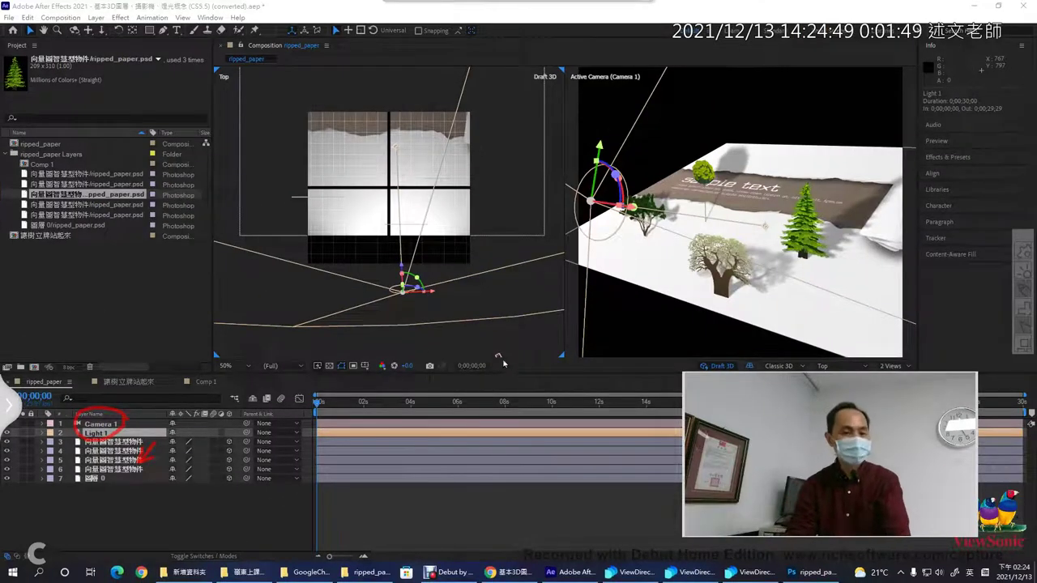
# Step: Select Camera 1 and move it around the scene in the Top view, finishing at about 754, 207, -555
pyautogui.click(134, 424)
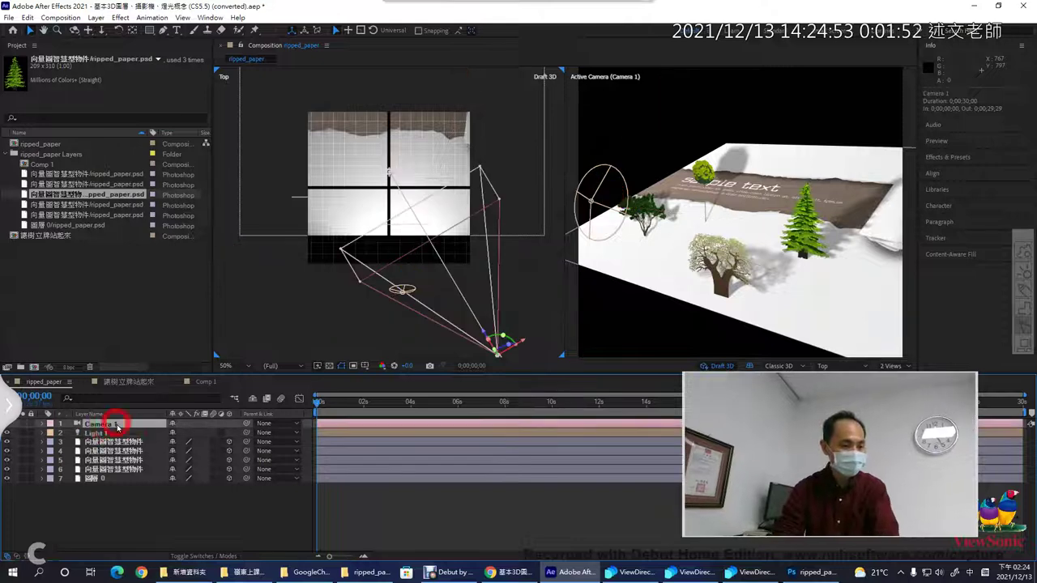
pyautogui.click(487, 356)
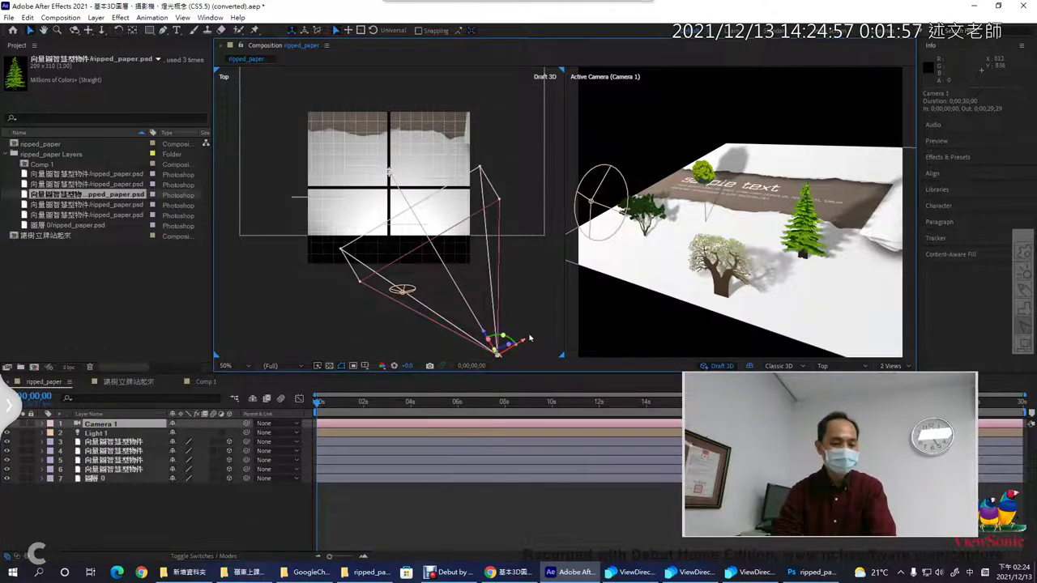
pyautogui.scroll(-2, 531, 327)
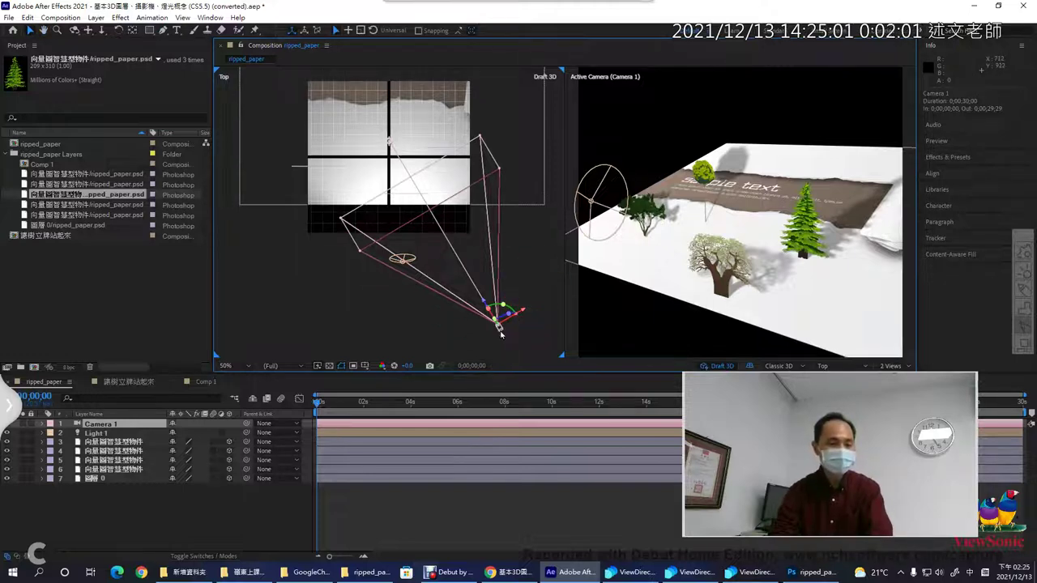
pyautogui.moveTo(501, 332); pyautogui.dragTo(254, 289)
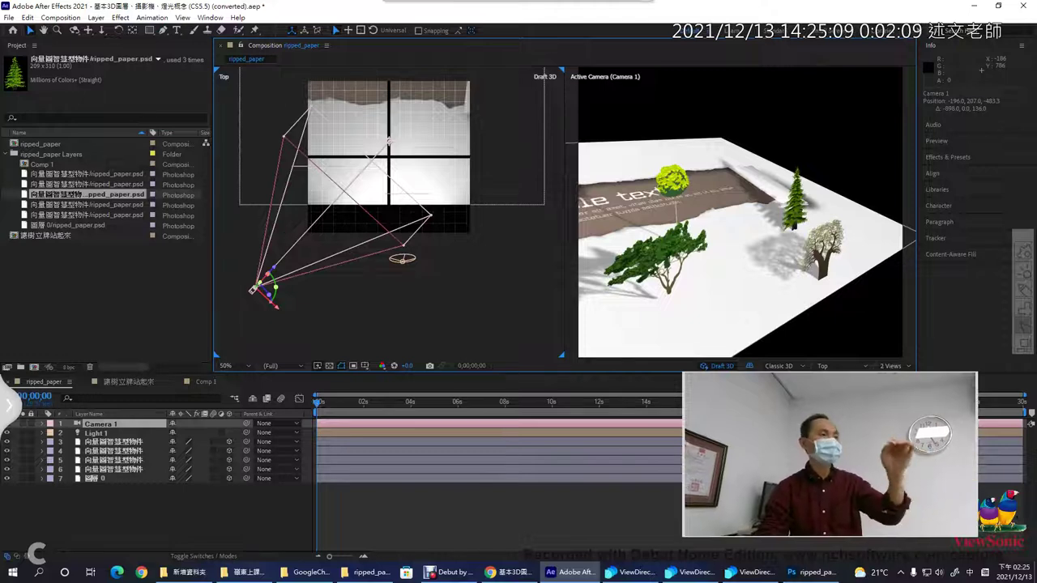
pyautogui.moveTo(254, 289); pyautogui.dragTo(290, 91)
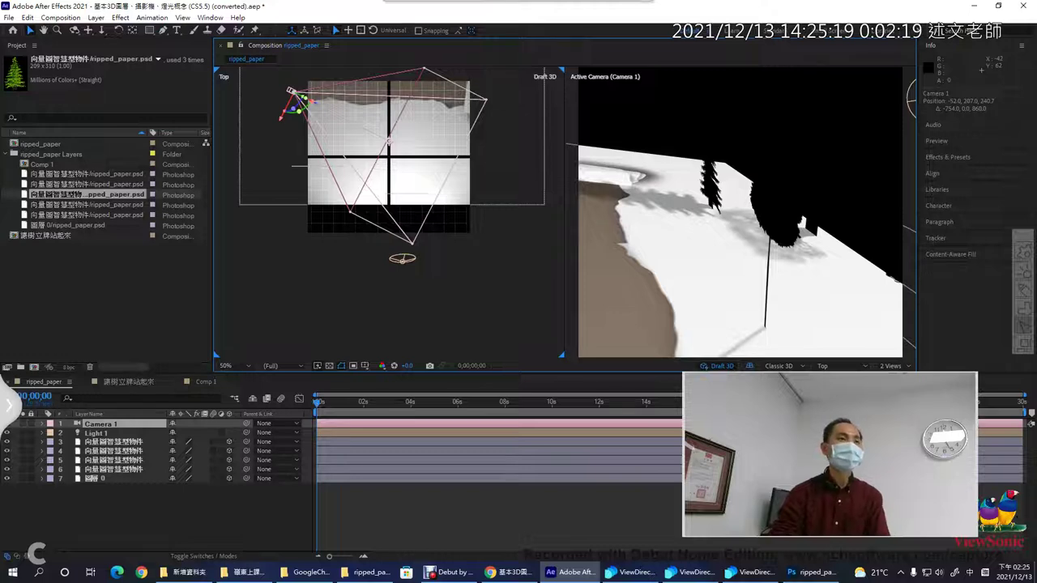
pyautogui.moveTo(290, 91); pyautogui.dragTo(292, 86)
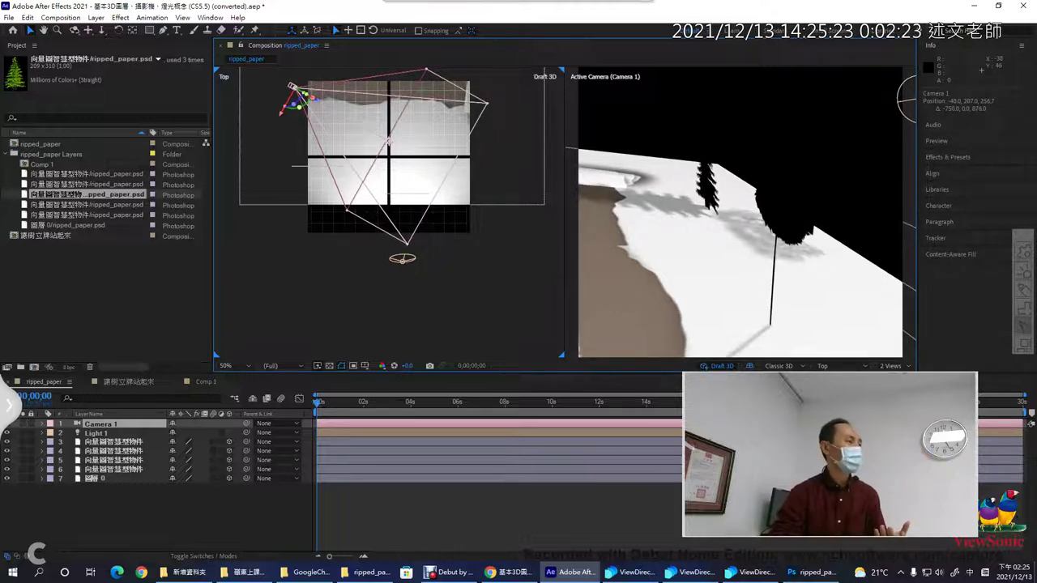
pyautogui.moveTo(292, 87); pyautogui.dragTo(513, 311)
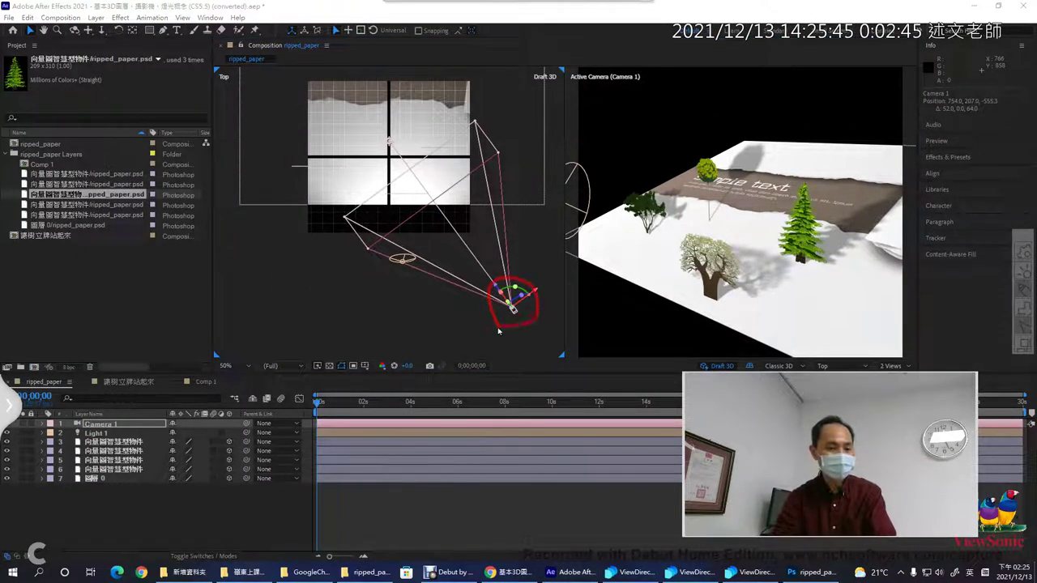
# Step: Examine the camera body and its point of interest in the Top view, temporarily marking both nodes and a path around the scene
pyautogui.moveTo(390, 167); pyautogui.dragTo(396, 129)
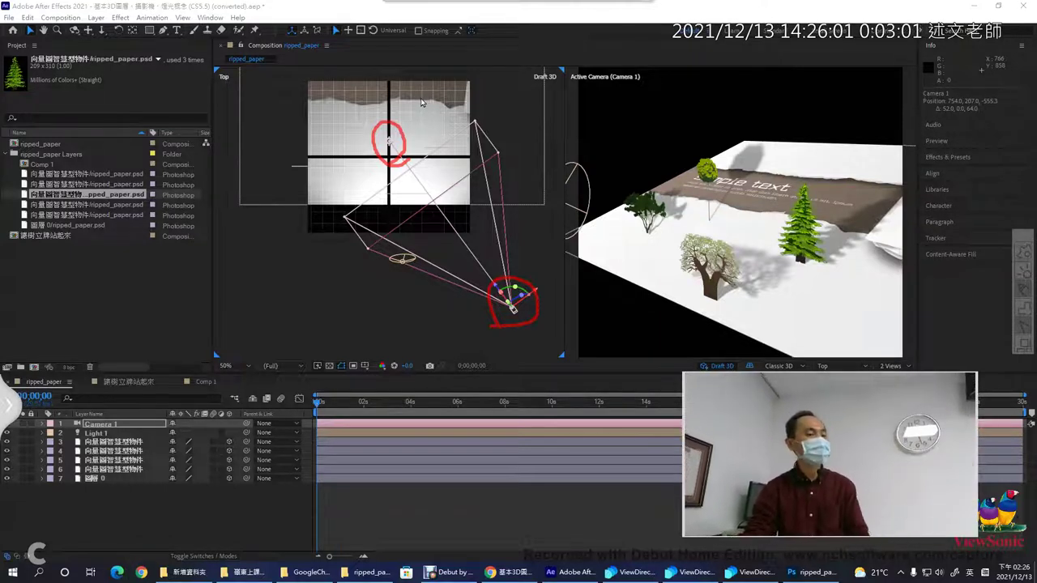
pyautogui.moveTo(389, 144); pyautogui.dragTo(375, 135)
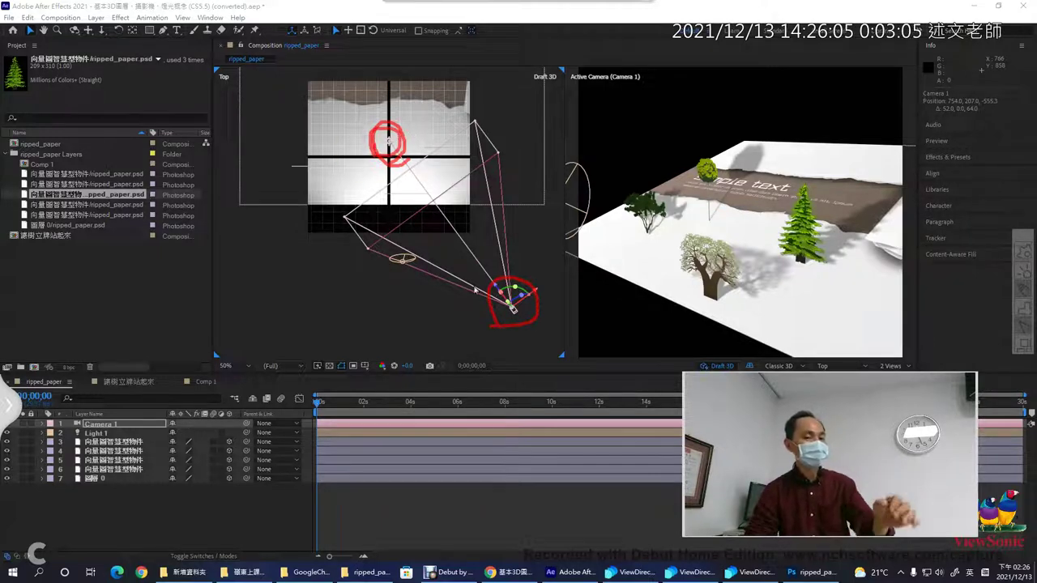
pyautogui.moveTo(539, 298)
pyautogui.mouseDown()
pyautogui.moveTo(509, 322)
pyautogui.moveTo(492, 280)
pyautogui.mouseUp()
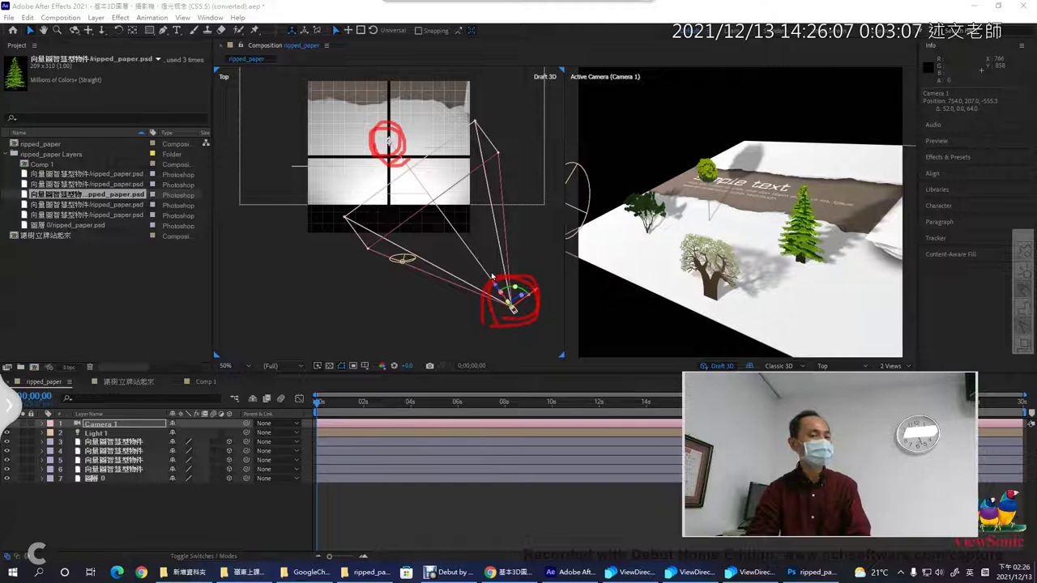
pyautogui.moveTo(388, 113); pyautogui.dragTo(375, 136)
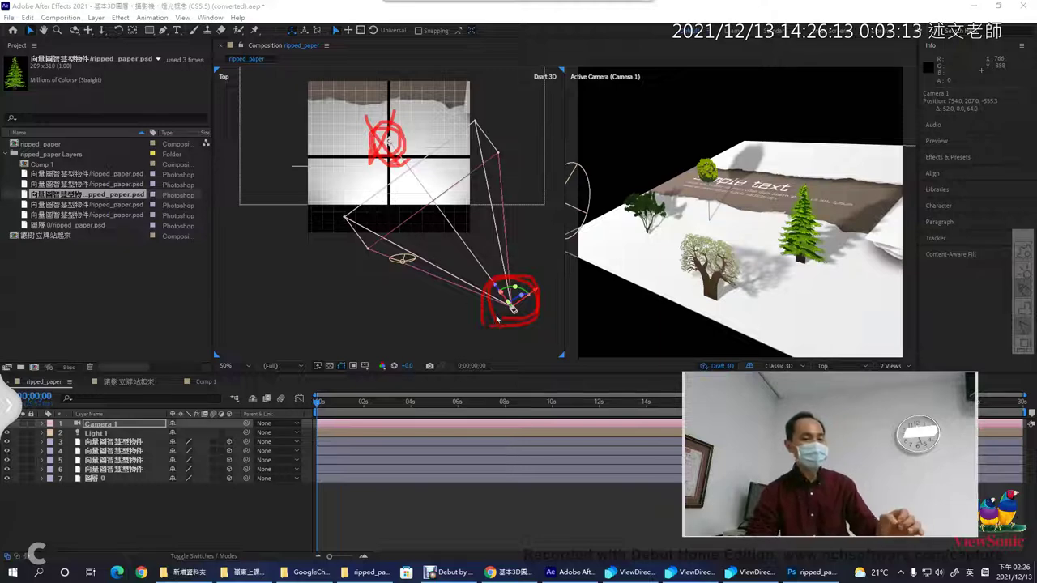
pyautogui.moveTo(496, 319)
pyautogui.mouseDown()
pyautogui.moveTo(272, 320)
pyautogui.moveTo(230, 246)
pyautogui.moveTo(237, 139)
pyautogui.moveTo(492, 87)
pyautogui.mouseUp()
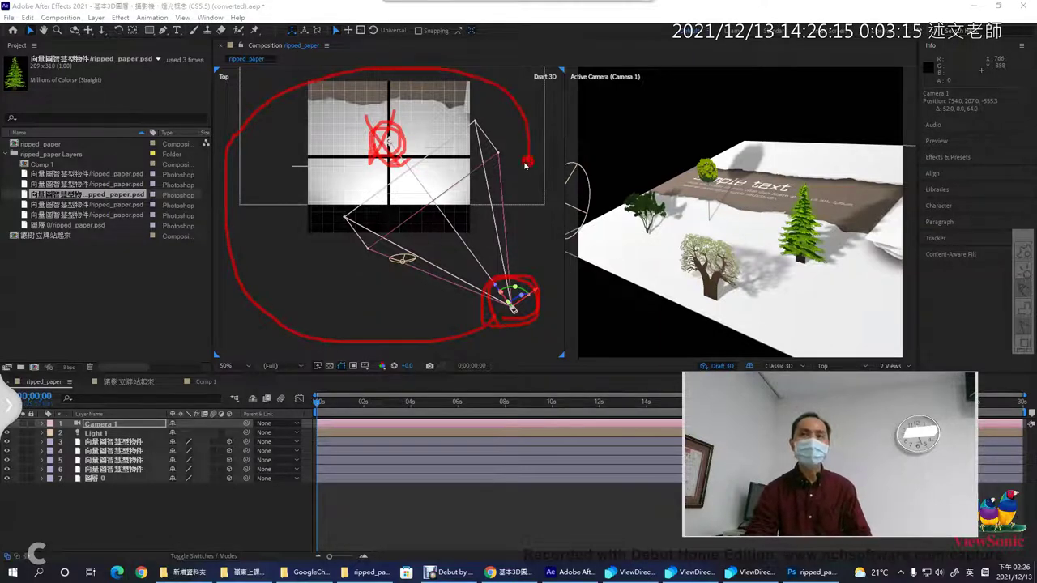
pyautogui.click(582, 162)
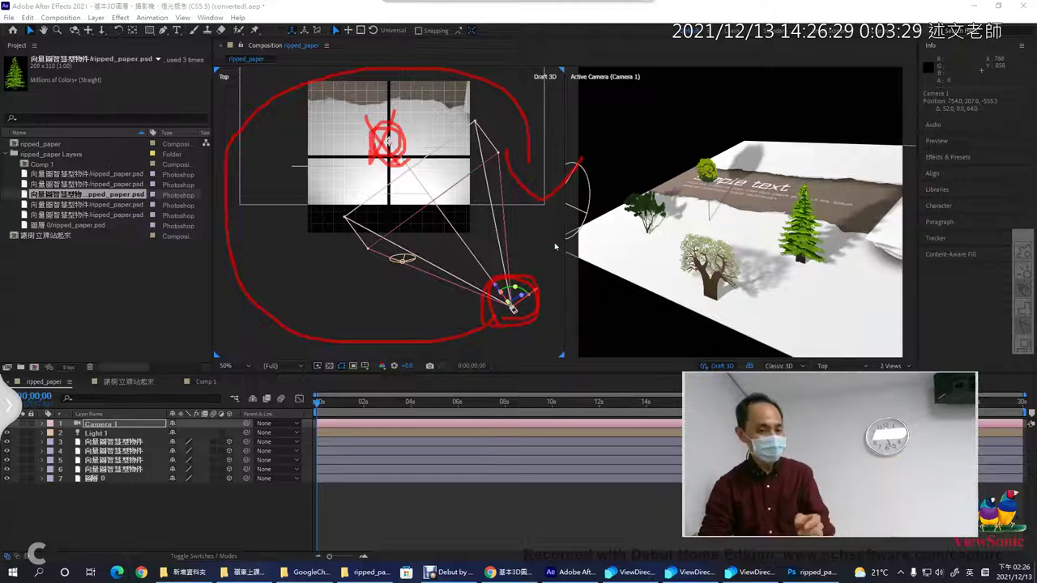
pyautogui.moveTo(555, 241); pyautogui.dragTo(547, 267)
pyautogui.moveTo(489, 321)
pyautogui.mouseDown()
pyautogui.moveTo(547, 264)
pyautogui.moveTo(531, 342)
pyautogui.mouseUp()
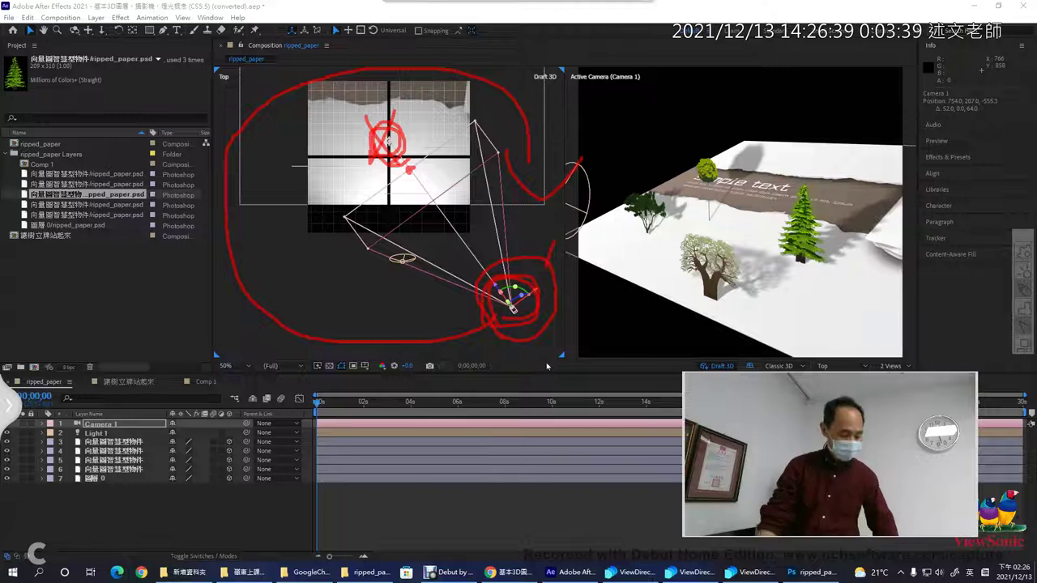
pyautogui.press('Escape')
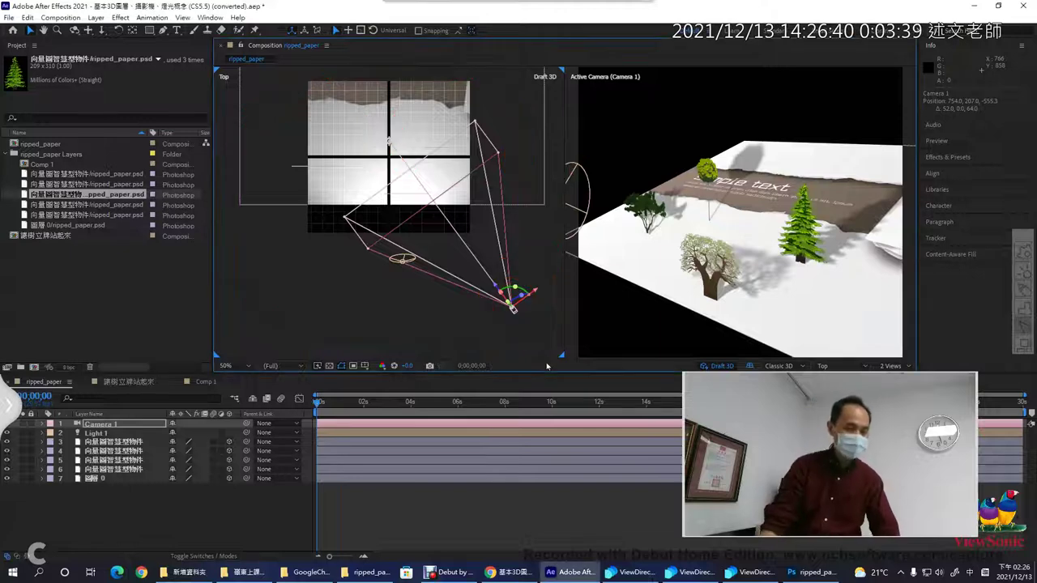
# Step: Try to move Camera 1 farther away from the scene in the Top view
pyautogui.click(510, 315)
pyautogui.click(509, 312)
pyautogui.click(512, 316)
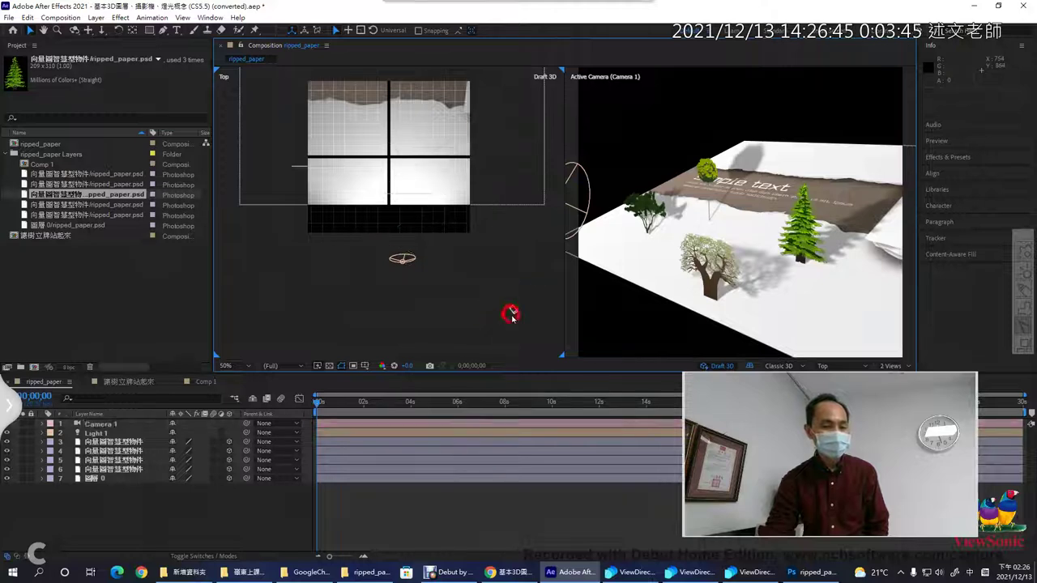
pyautogui.moveTo(513, 313); pyautogui.dragTo(558, 352)
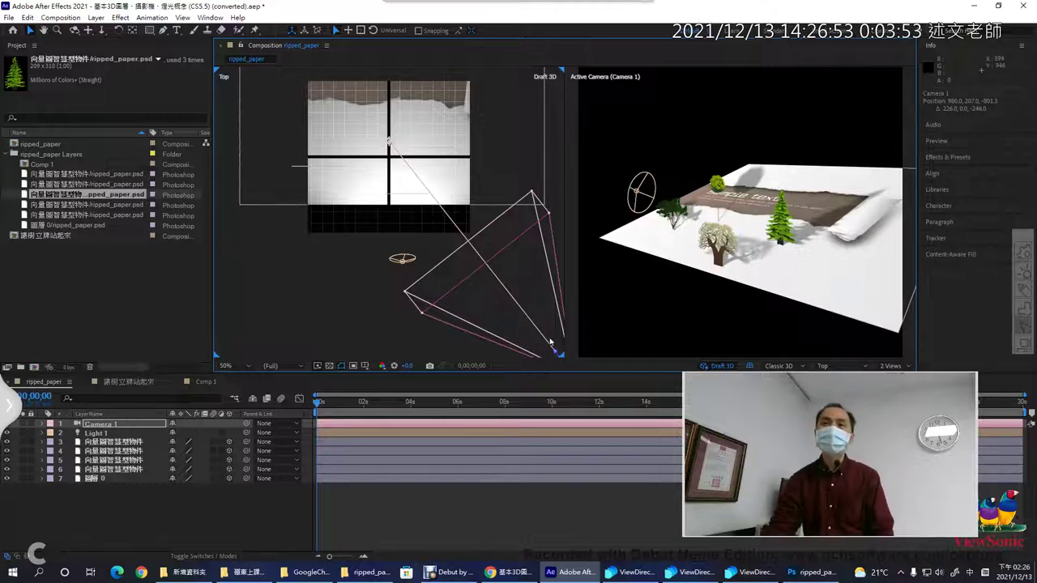
pyautogui.hotkey('ctrl', 'z')
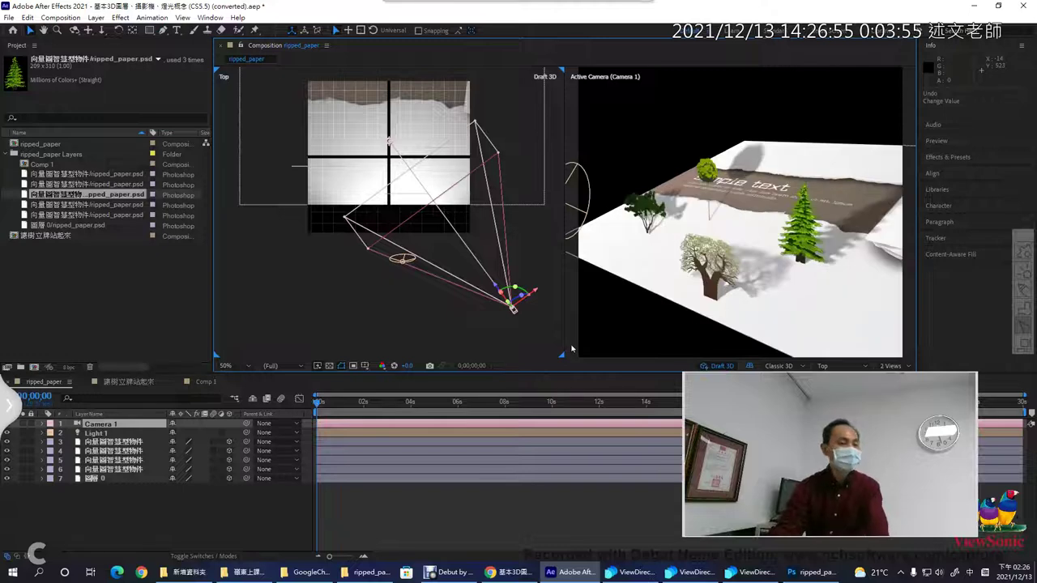
# Step: Start a new camera layer in Comp 1 and reposition its settings dialog for a clear view
pyautogui.click(201, 382)
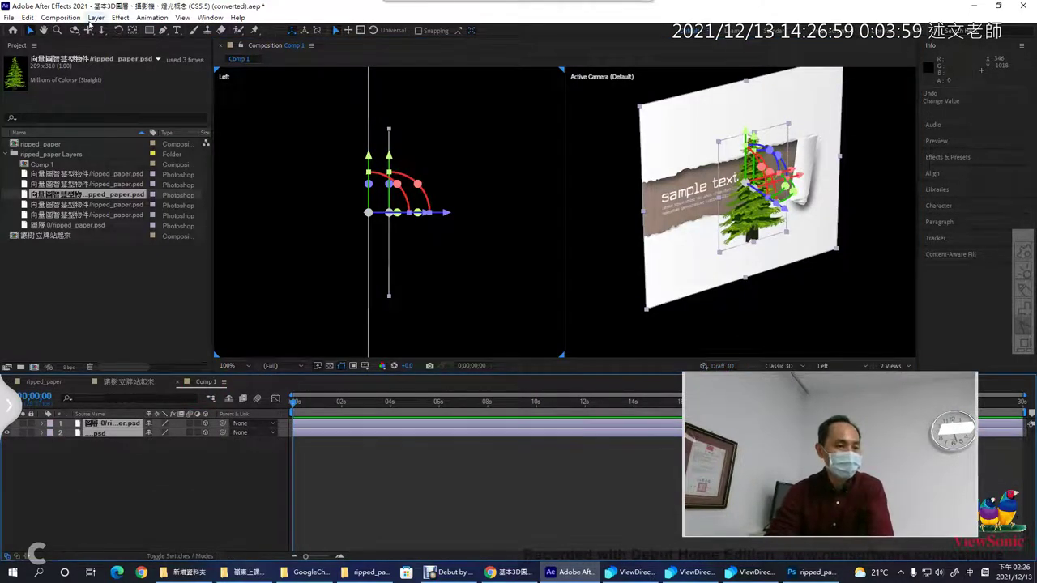
pyautogui.click(92, 18)
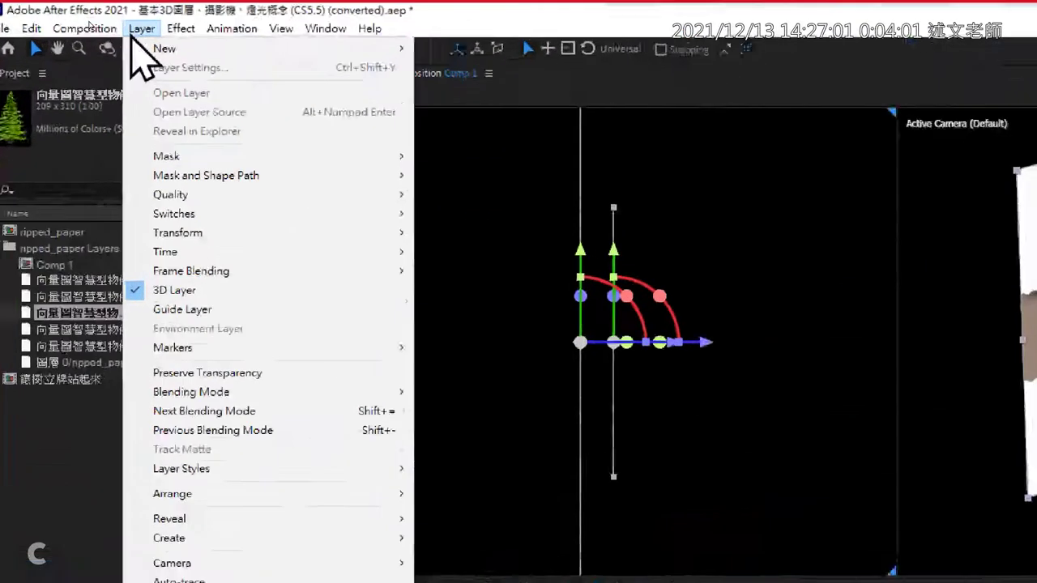
pyautogui.moveTo(145, 53)
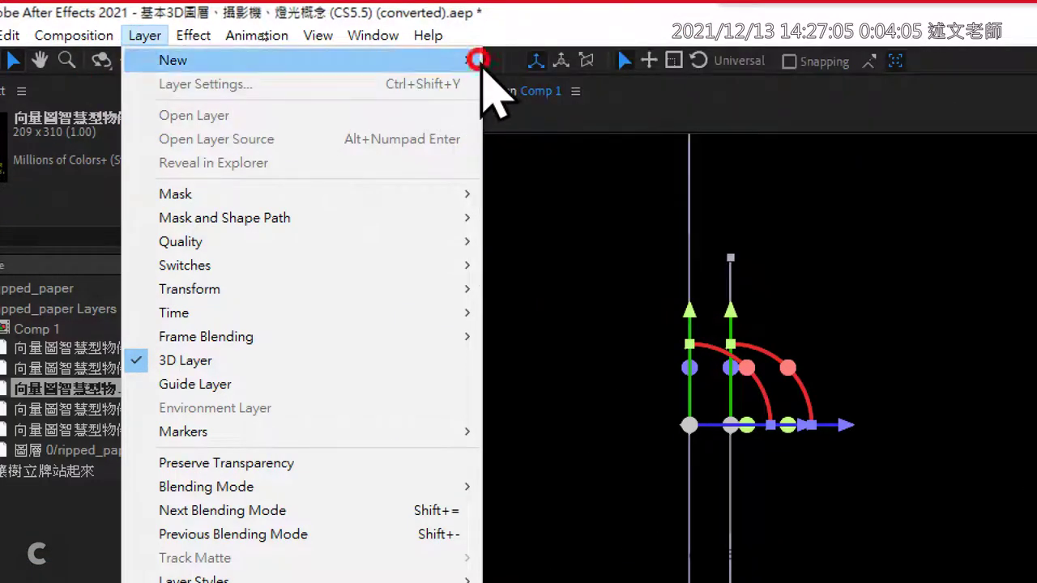
pyautogui.moveTo(482, 65)
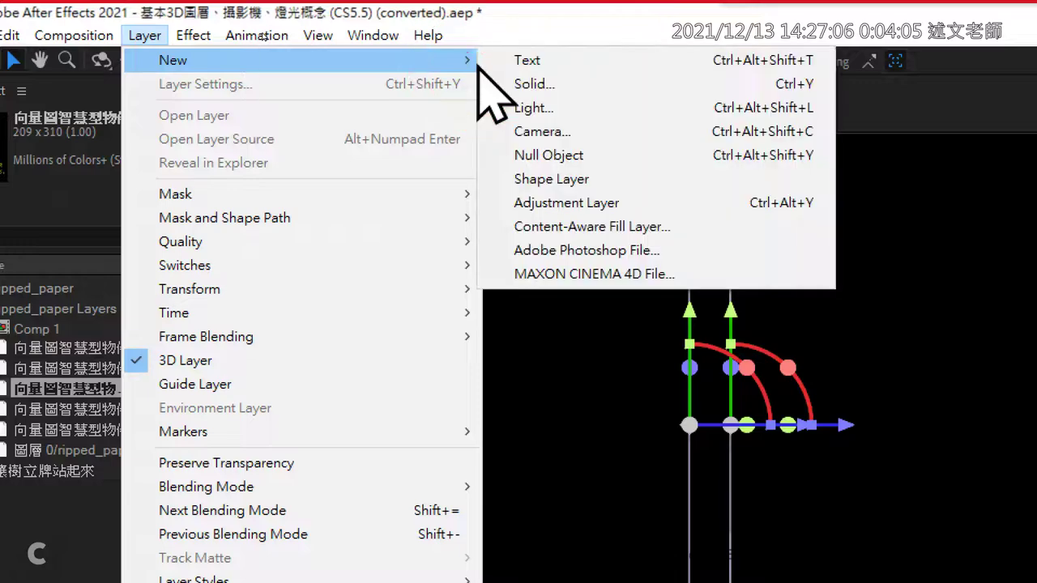
pyautogui.click(600, 135)
pyautogui.moveTo(673, 315); pyautogui.dragTo(181, 101)
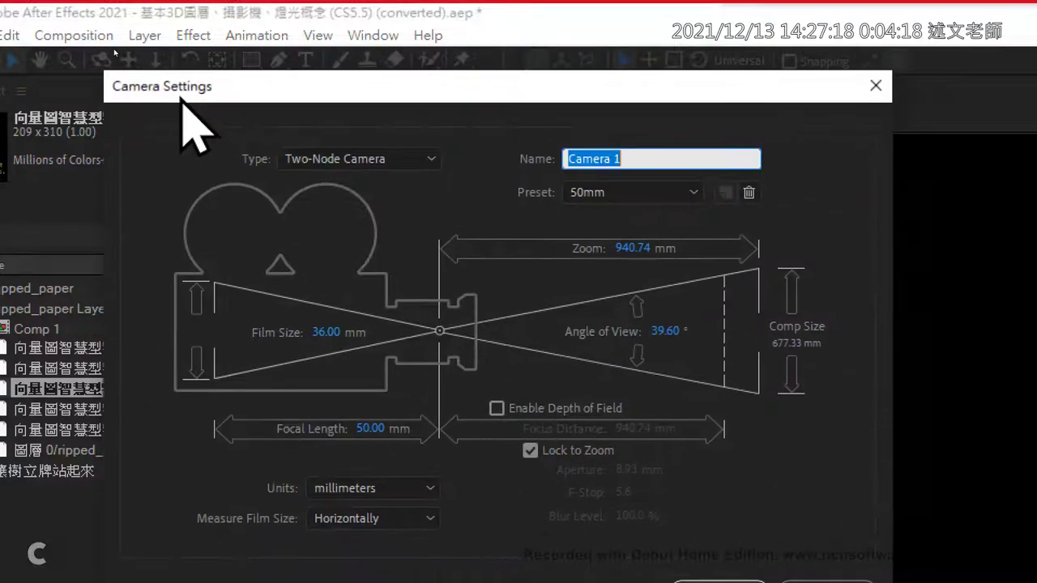
# Step: Examine the camera type choices, the name and the lens preset options, keeping the Two-Node Camera type
pyautogui.click(399, 161)
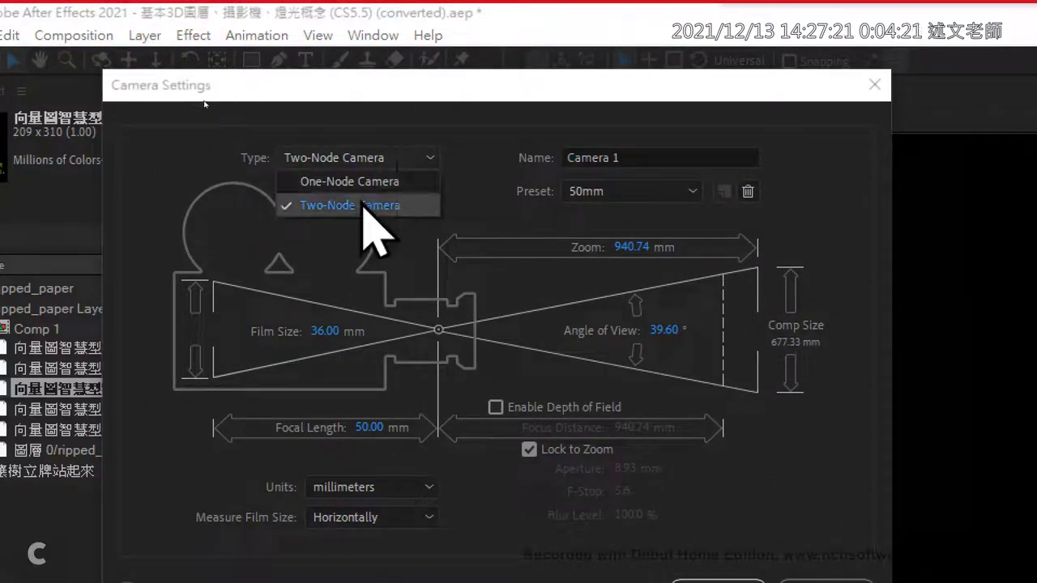
pyautogui.click(599, 154)
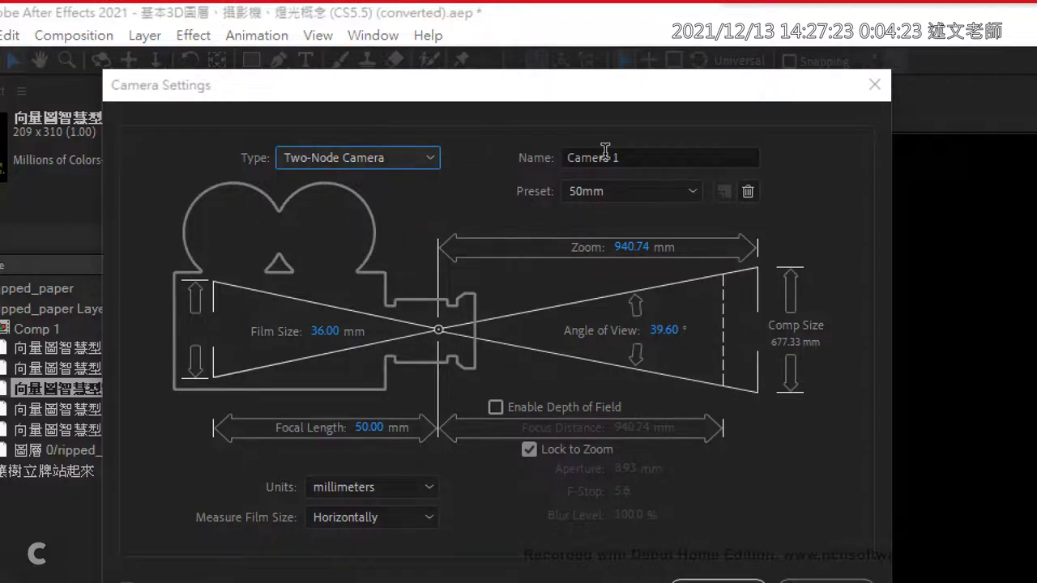
pyautogui.click(600, 154)
pyautogui.click(701, 199)
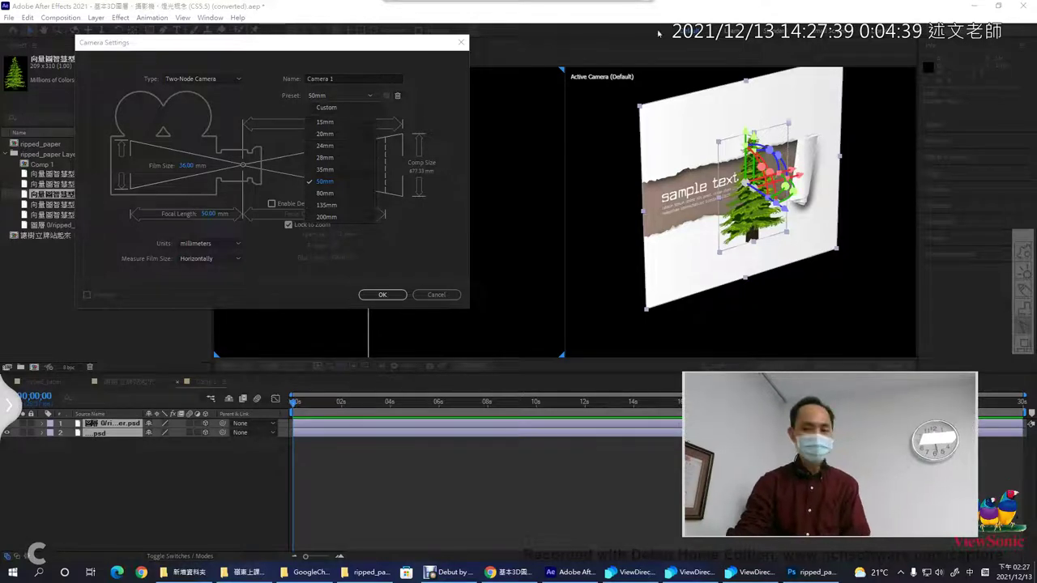
pyautogui.press('Escape')
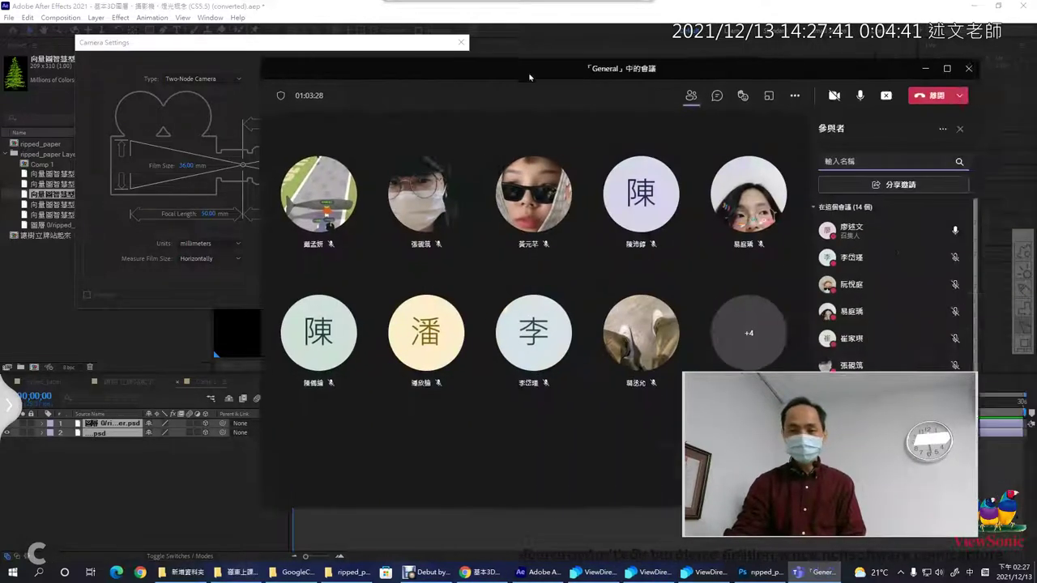
# Step: In the Teams meeting window, show the meeting chat and move the window out of the way
pyautogui.moveTo(547, 59); pyautogui.dragTo(422, 87)
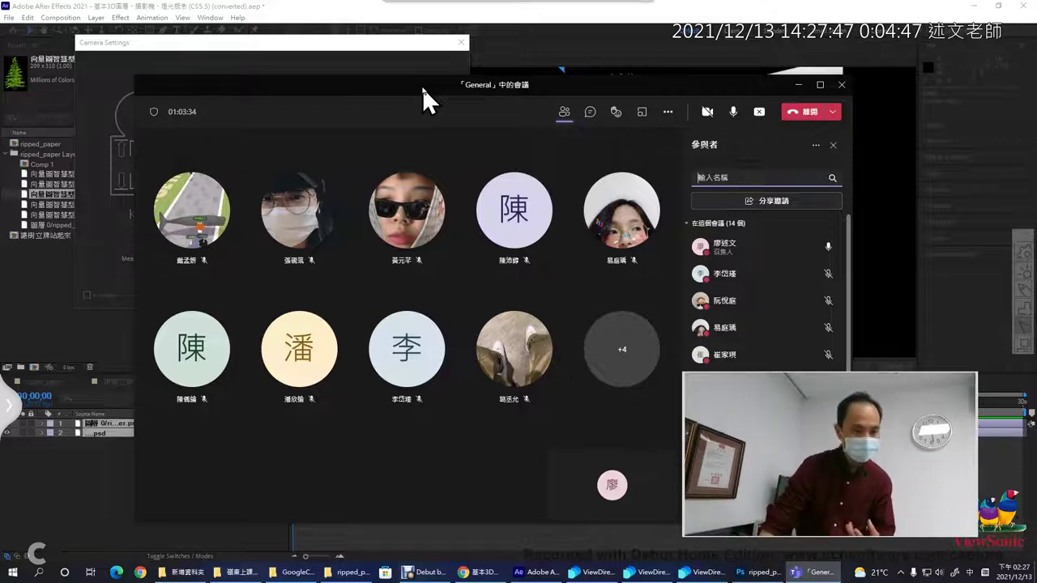
pyautogui.moveTo(422, 87); pyautogui.dragTo(413, 87)
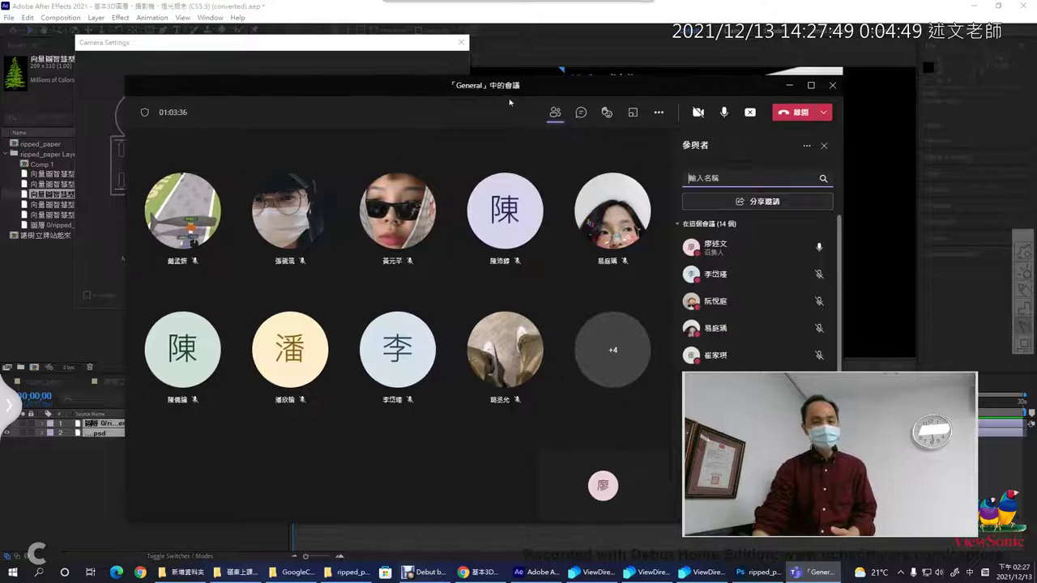
pyautogui.click(583, 122)
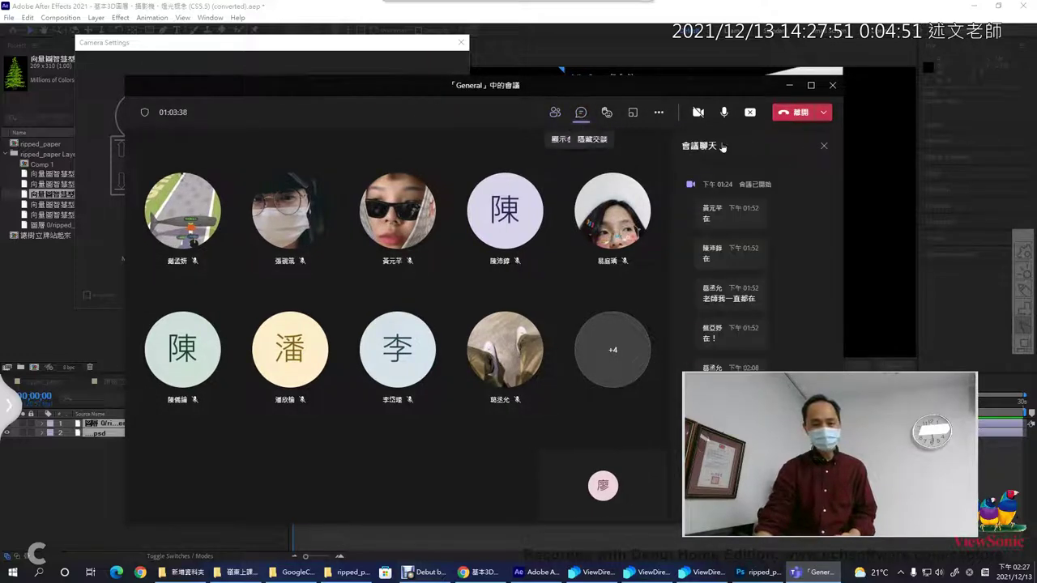
pyautogui.moveTo(687, 91); pyautogui.dragTo(1036, 96)
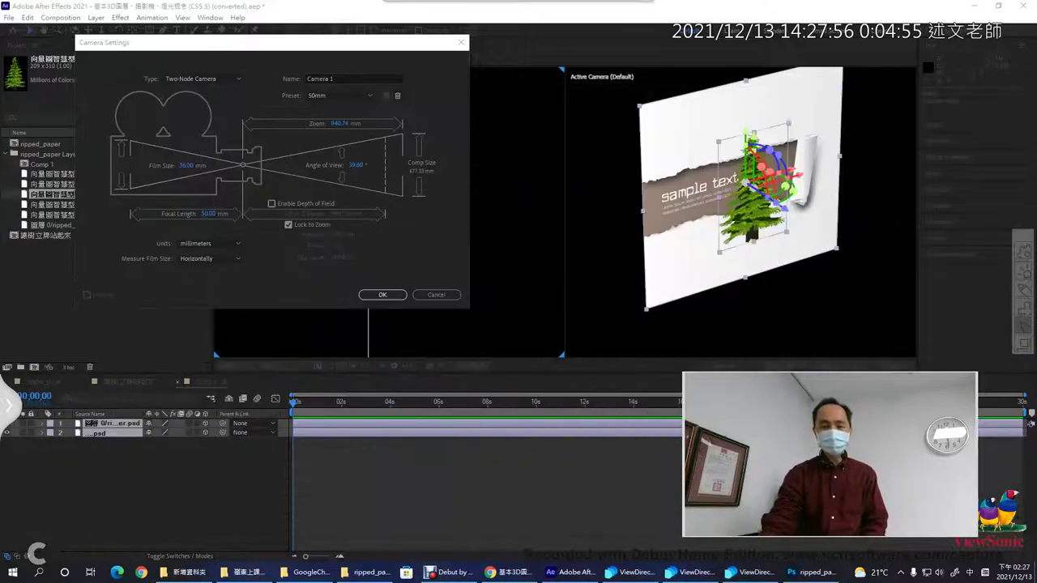
# Step: Create Camera 1 as a two-node camera with the 50mm preset
pyautogui.click(320, 95)
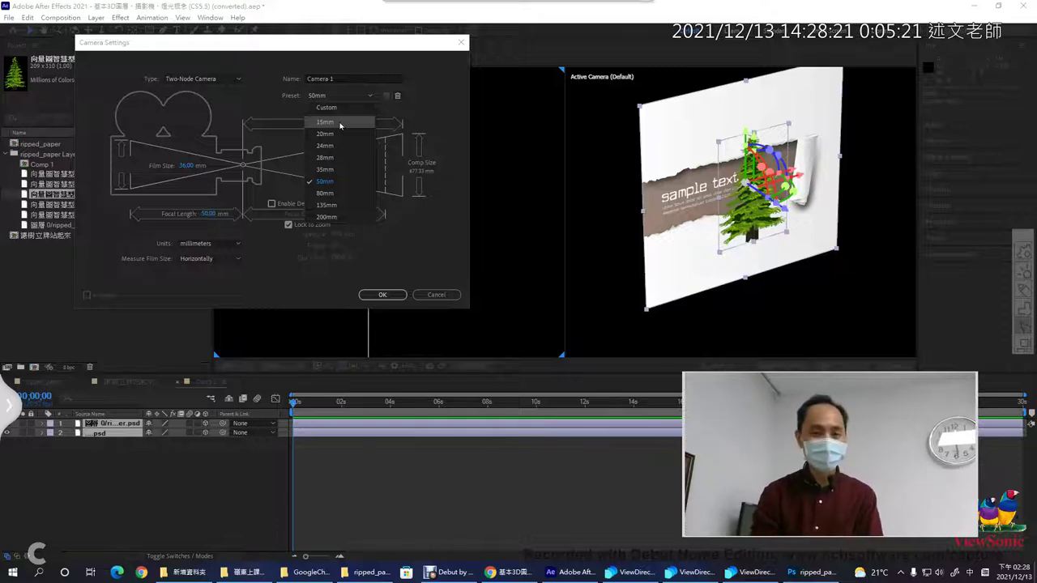
pyautogui.click(341, 180)
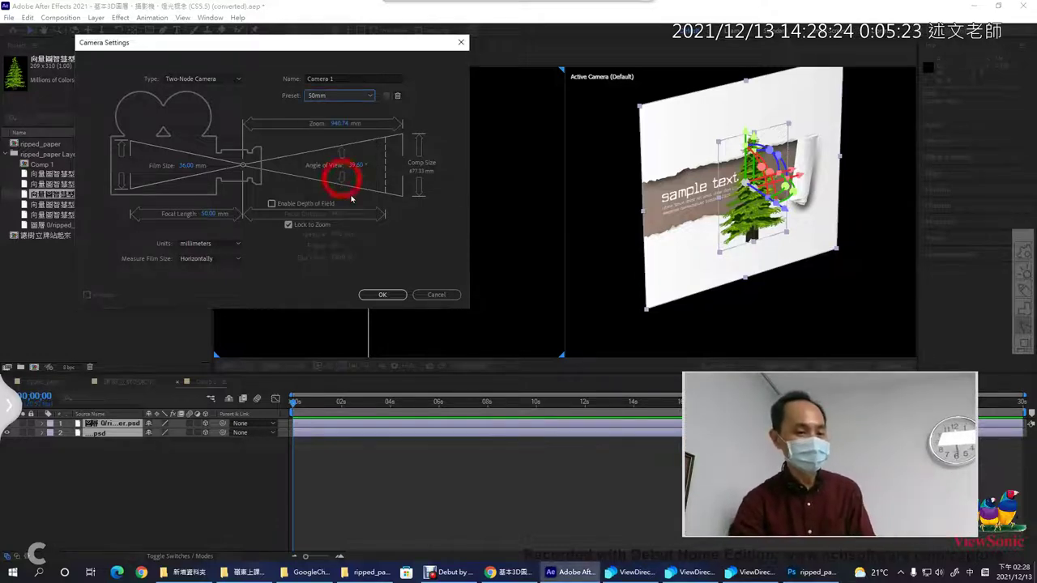
pyautogui.click(384, 295)
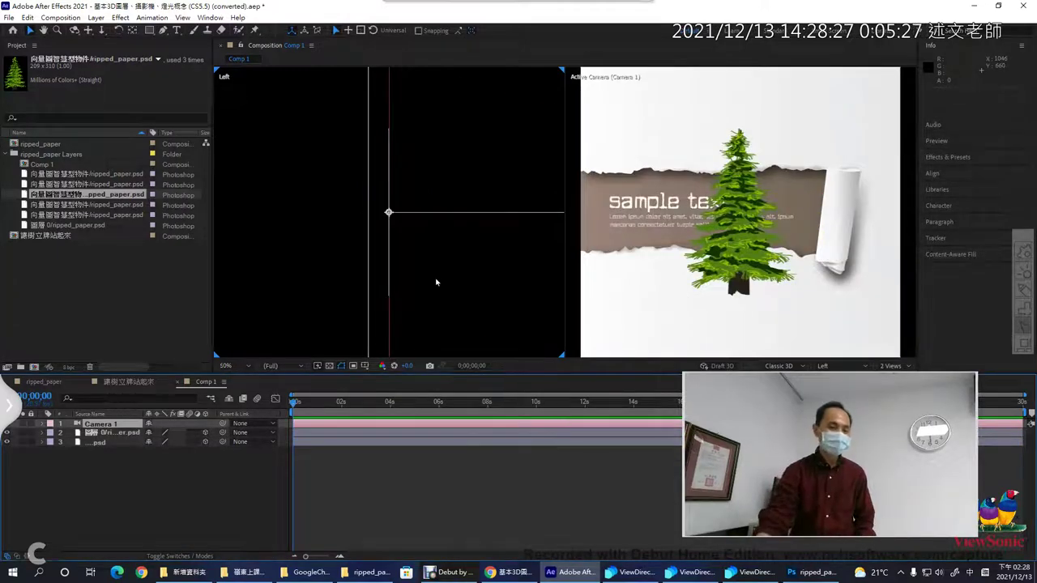
# Step: Examine Camera 1's whole field of view in the Left view, temporarily marking its two outer edges
pyautogui.press(',')
pyautogui.press(',')
pyautogui.press(',')
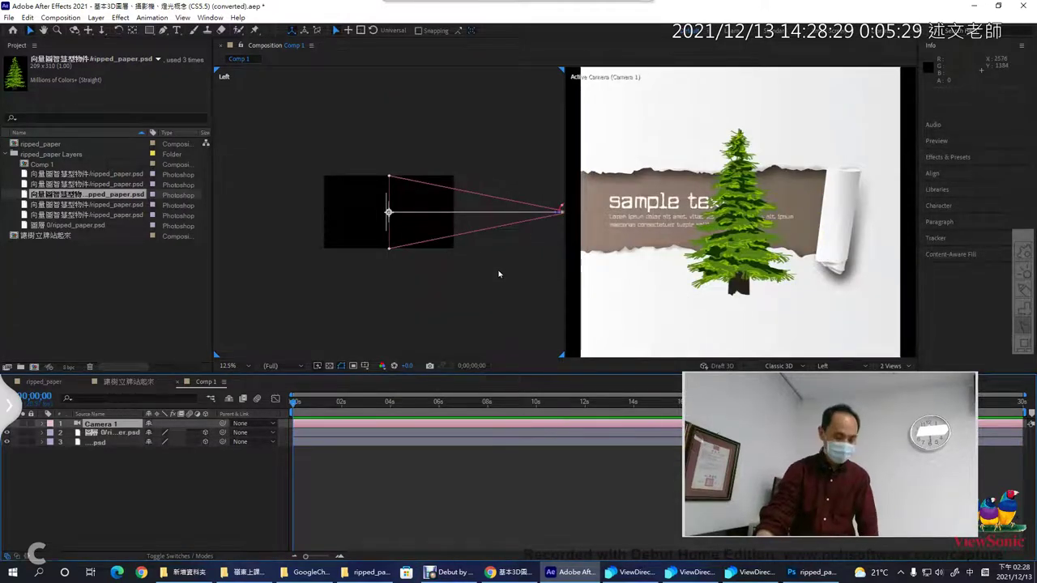
pyautogui.moveTo(498, 274); pyautogui.dragTo(418, 287)
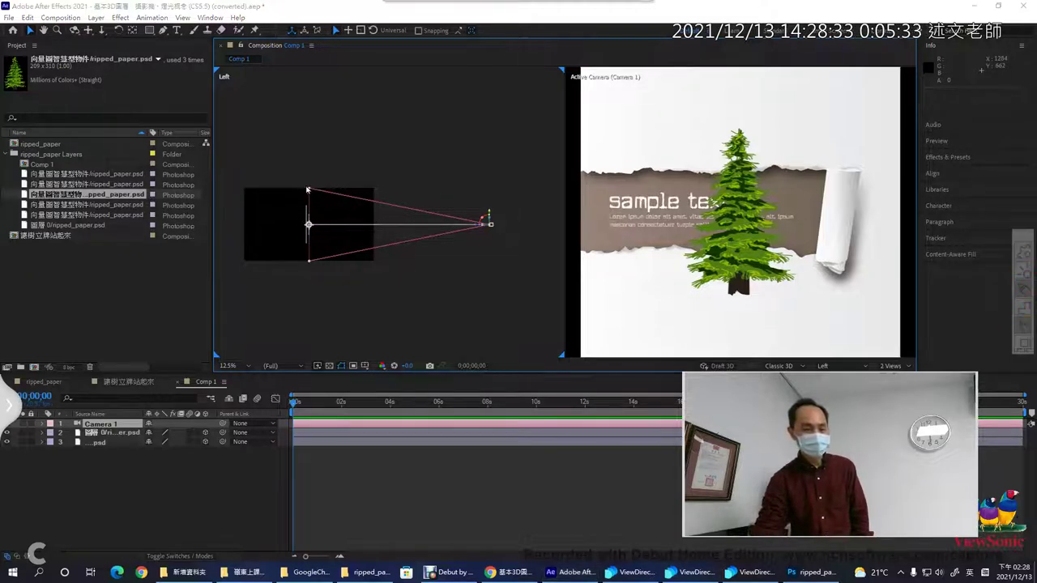
pyautogui.moveTo(307, 189)
pyautogui.mouseDown()
pyautogui.moveTo(486, 229)
pyautogui.moveTo(368, 252)
pyautogui.mouseUp()
pyautogui.moveTo(306, 265); pyautogui.dragTo(302, 261)
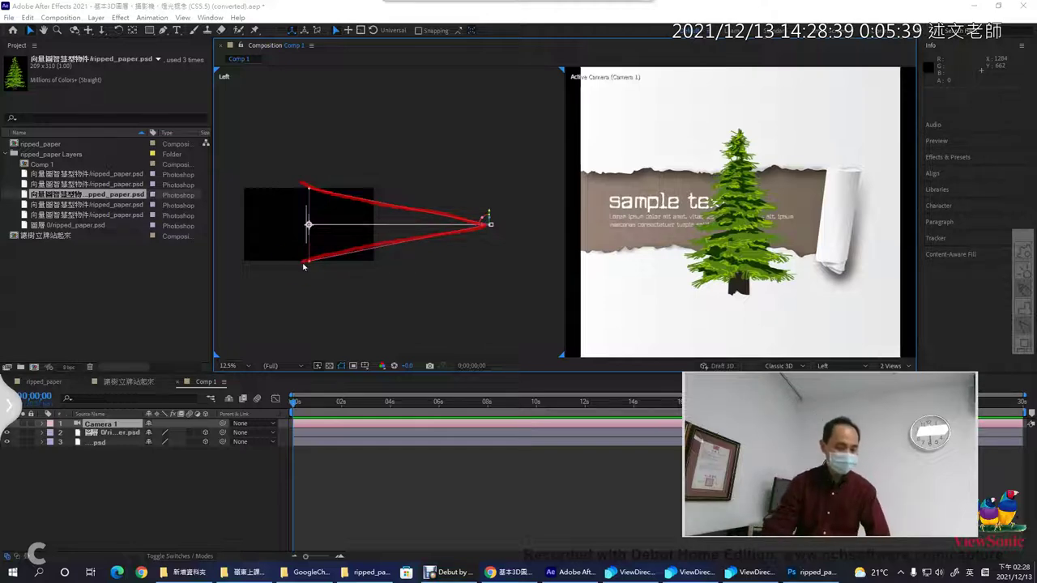
# Step: Add a second two-node camera, Camera 2, with the 135mm preset and show its full extent in the Left view
pyautogui.click(95, 17)
pyautogui.moveTo(121, 30)
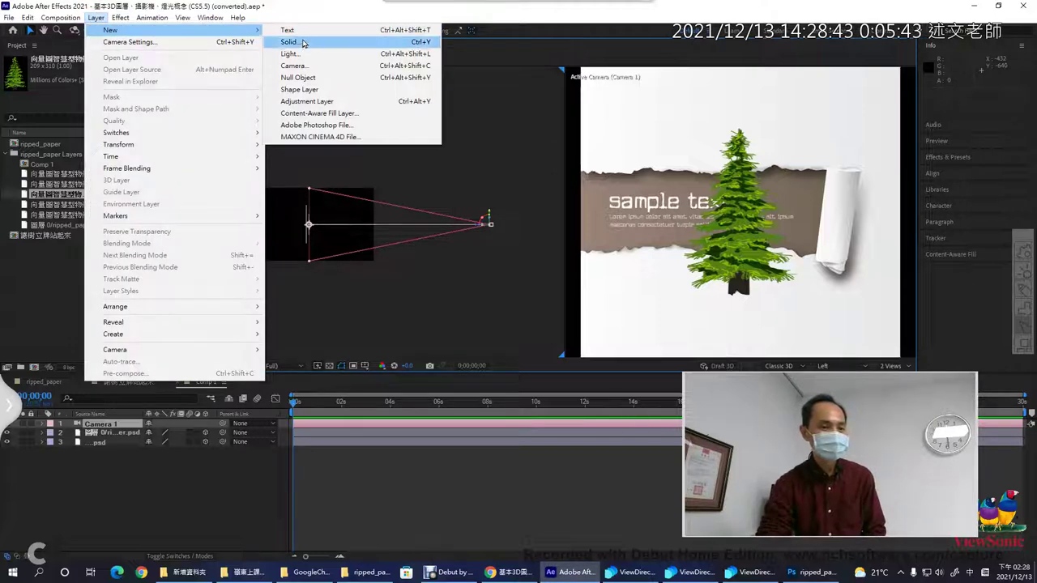
pyautogui.click(293, 66)
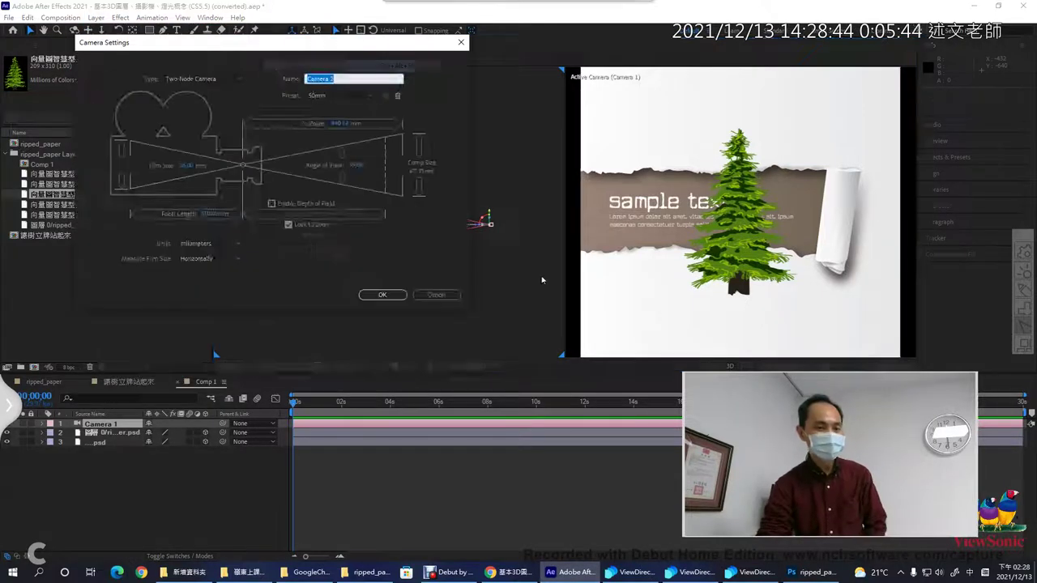
pyautogui.click(348, 95)
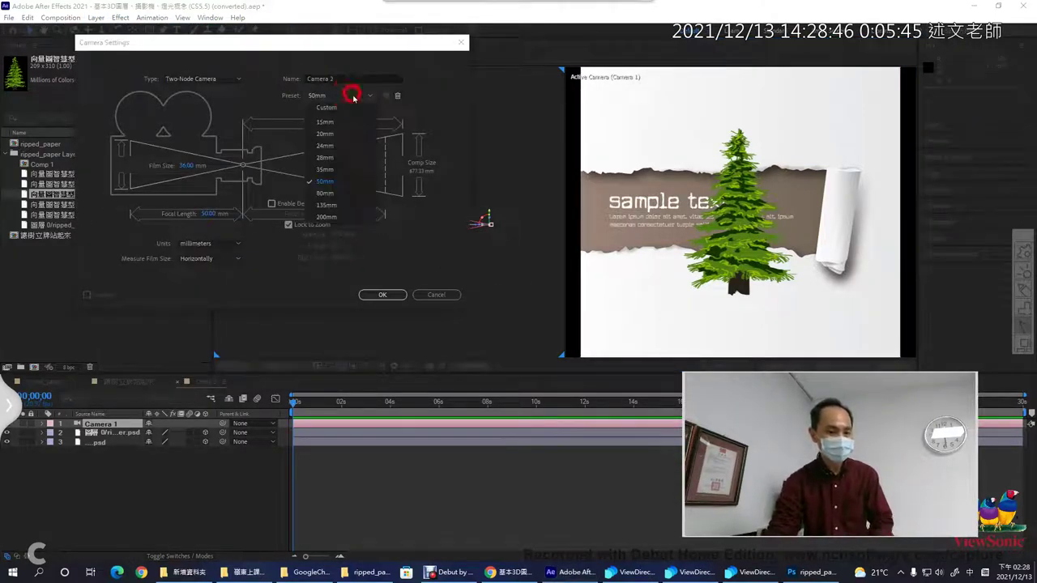
pyautogui.click(326, 205)
pyautogui.click(383, 294)
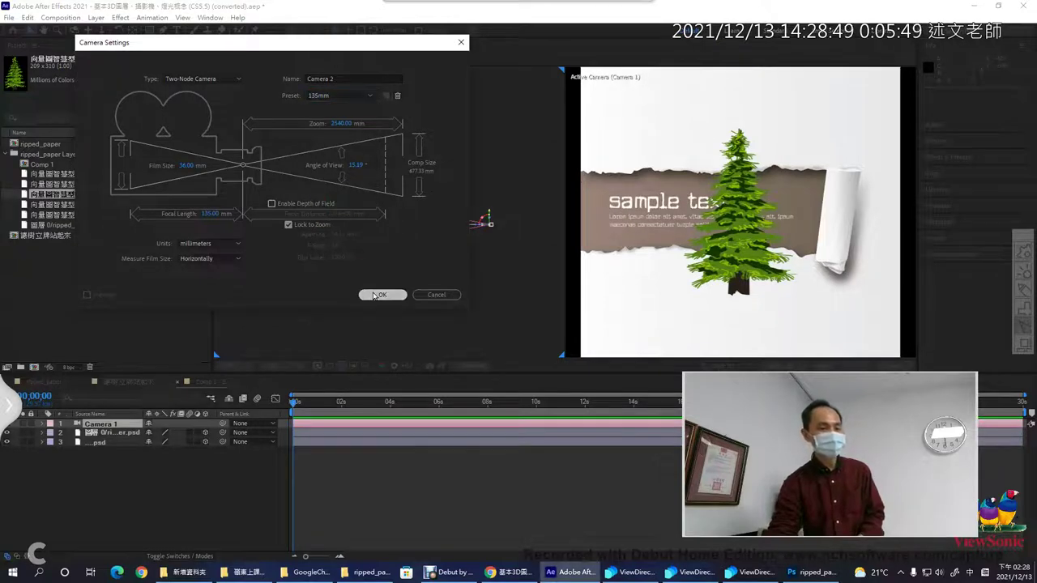
pyautogui.press(',')
pyautogui.press(',')
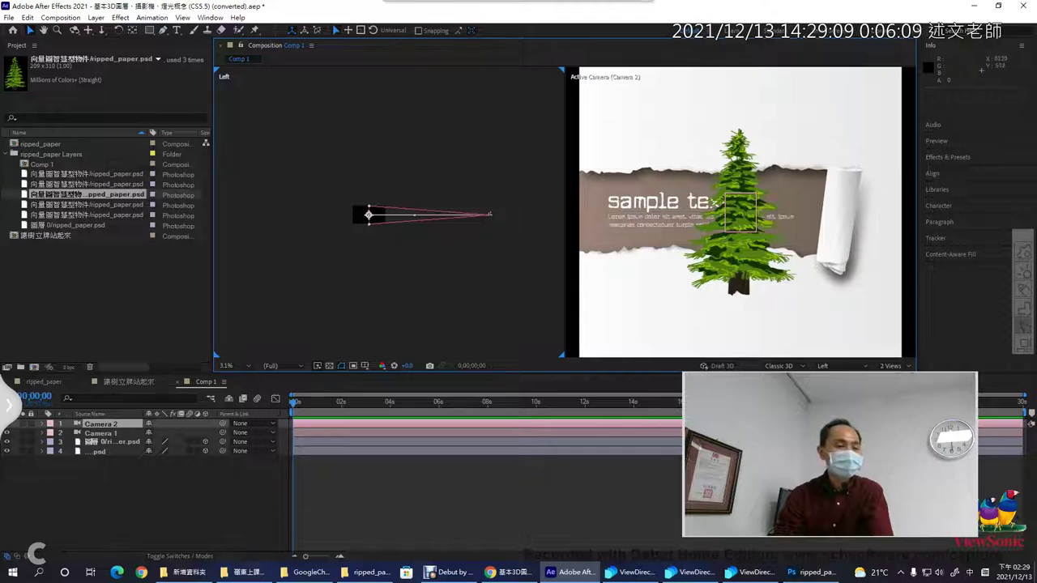
# Step: Add a third two-node camera, Camera 3, with the 15mm preset
pyautogui.click(96, 18)
pyautogui.moveTo(119, 30)
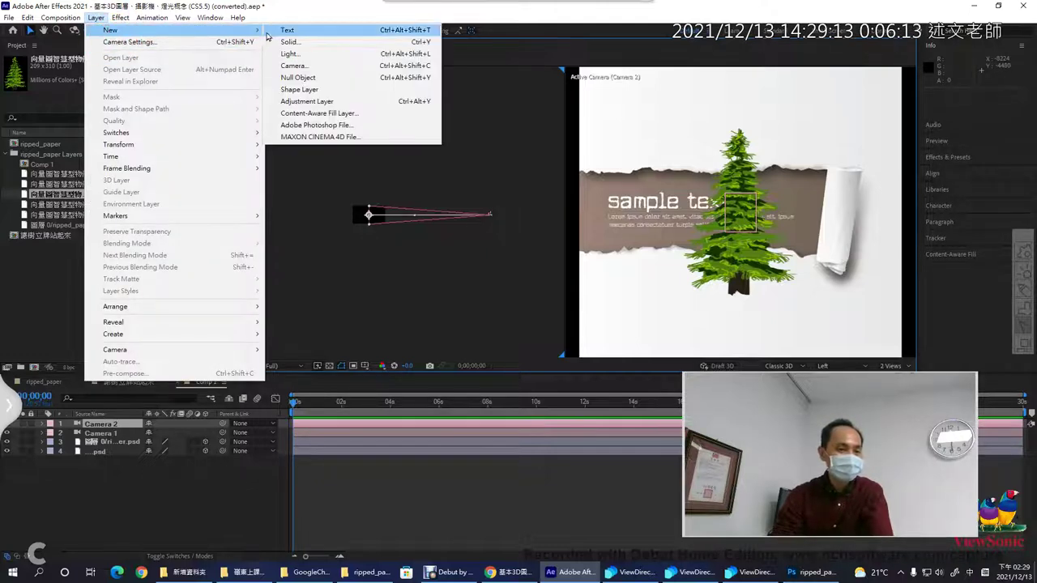
pyautogui.click(286, 66)
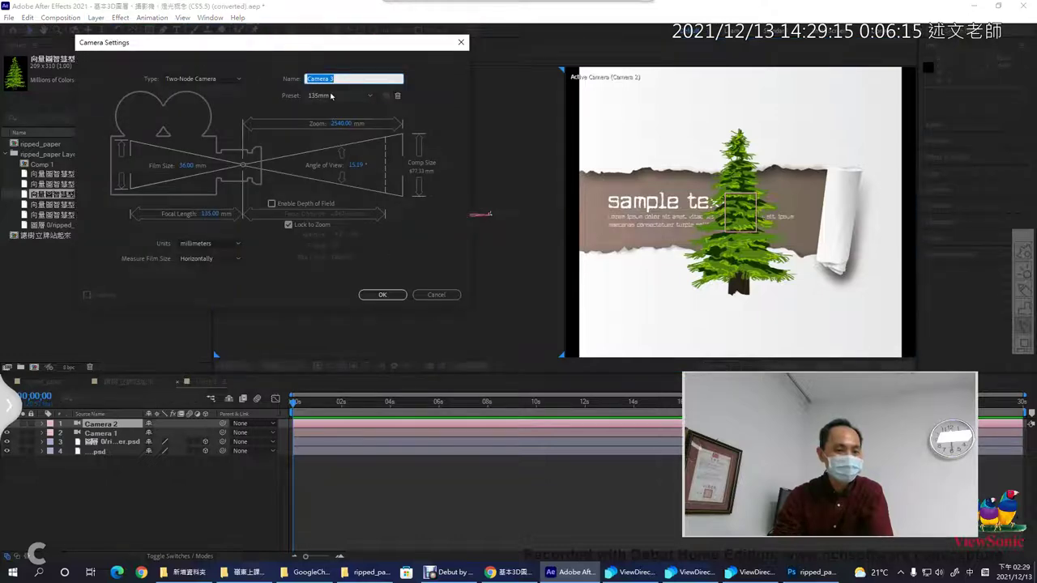
pyautogui.click(331, 96)
pyautogui.click(333, 121)
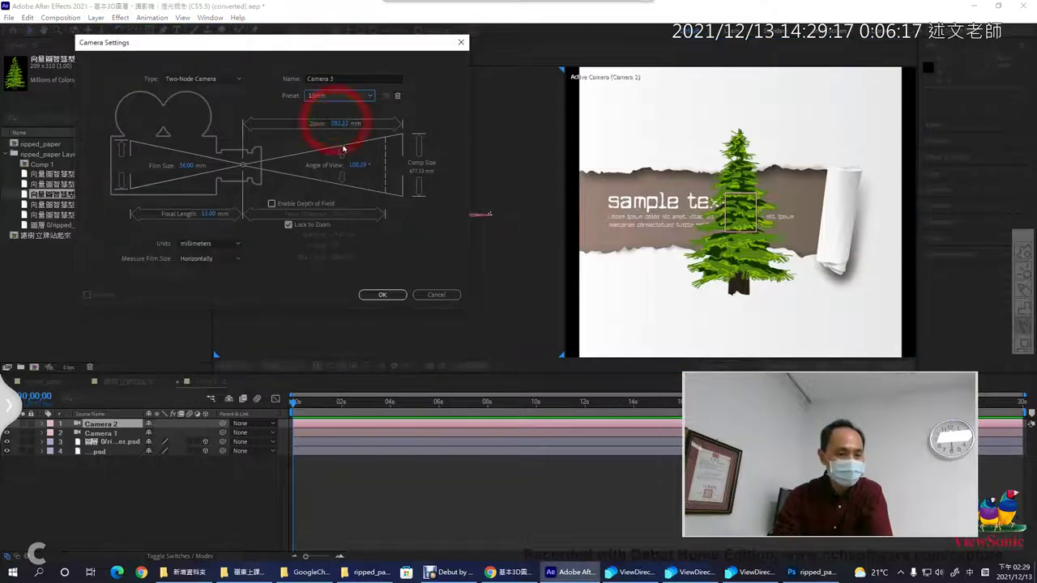
pyautogui.click(380, 294)
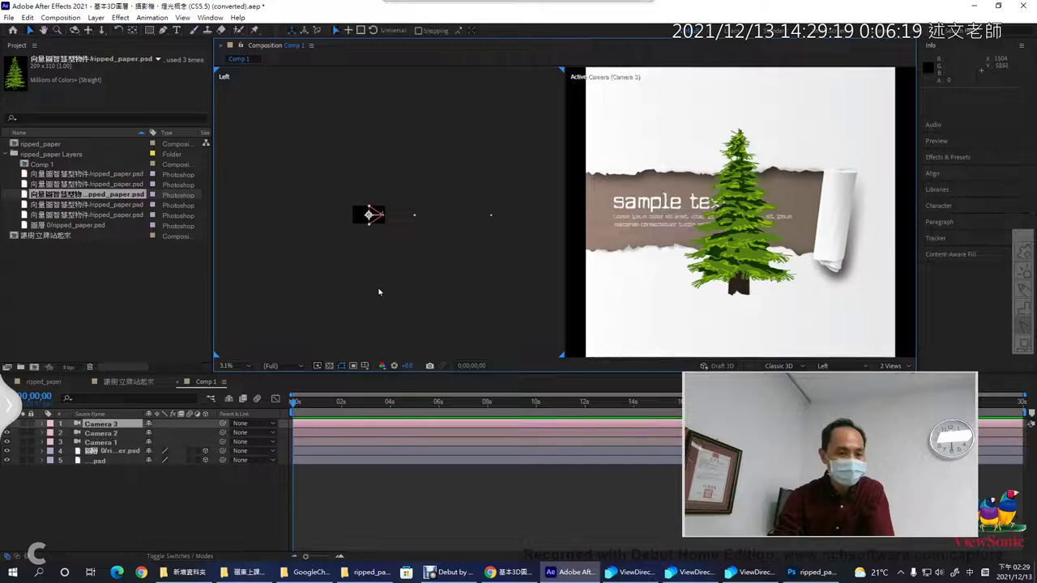
# Step: Compare the viewing angles of Camera 3, Camera 2 and Camera 1 in the Left view
pyautogui.scroll(3, 316, 233)
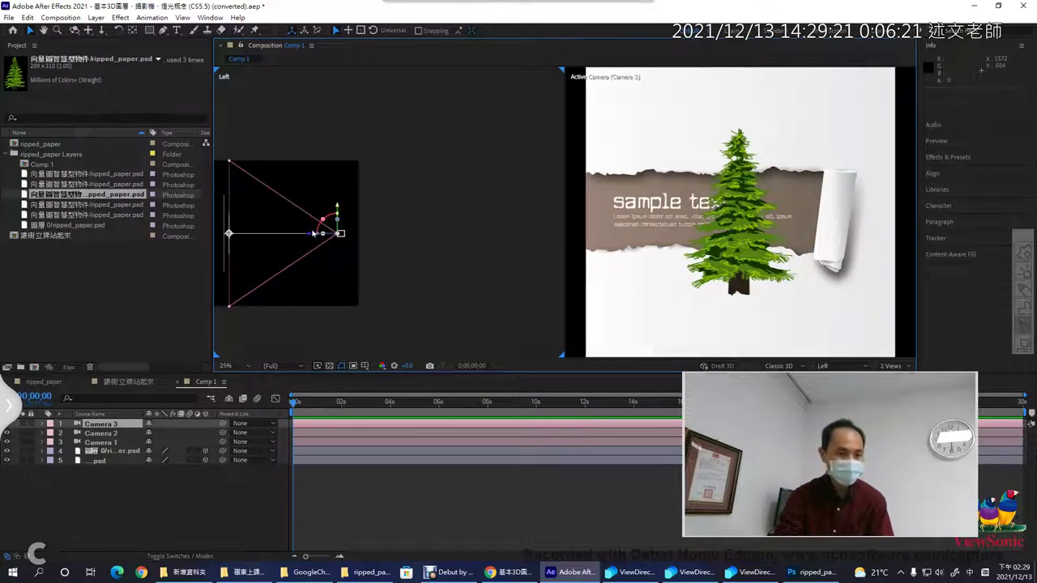
pyautogui.moveTo(334, 271); pyautogui.dragTo(479, 282)
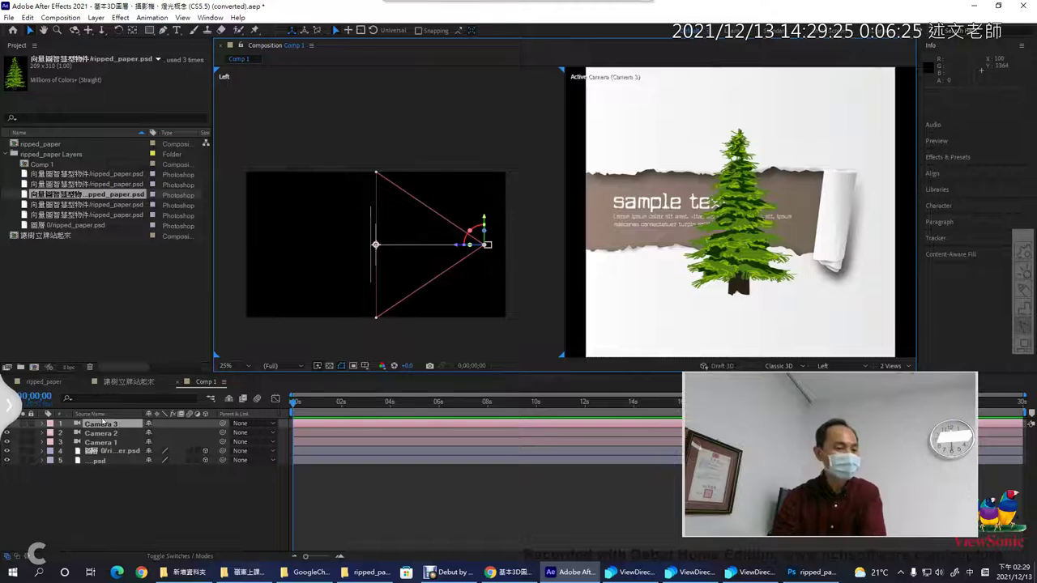
pyautogui.click(102, 434)
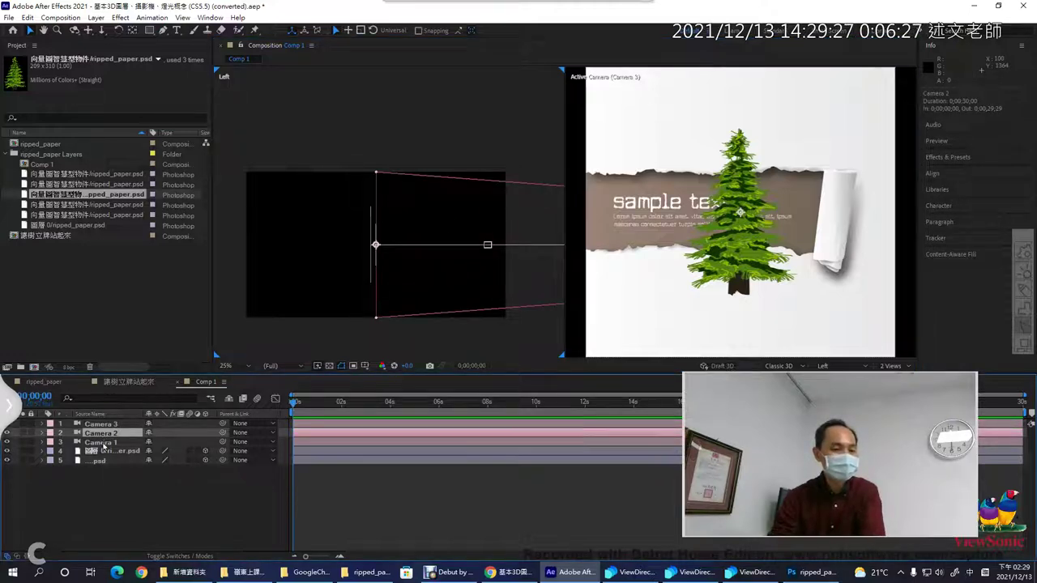
pyautogui.click(100, 444)
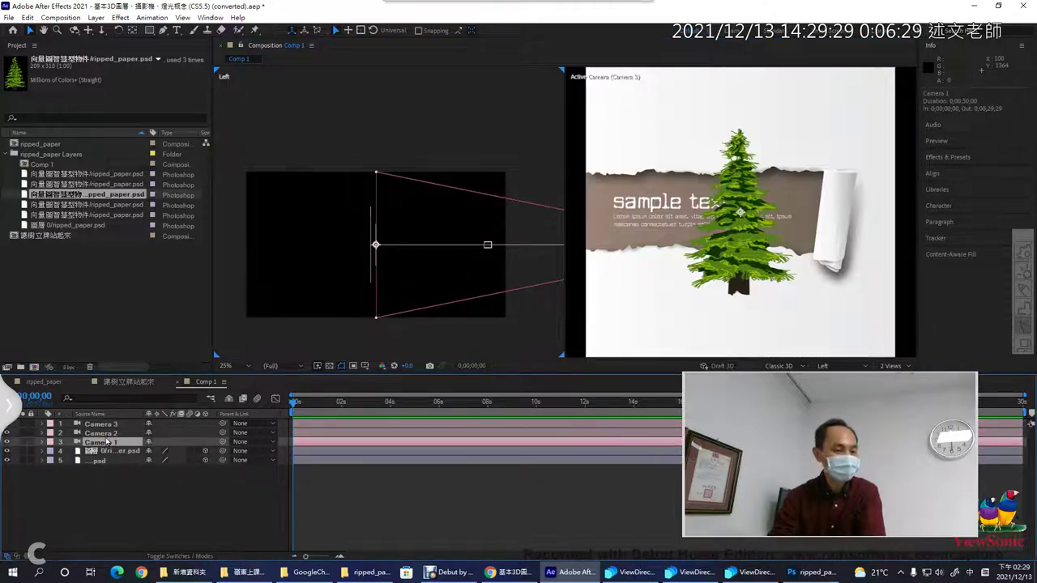
# Step: Delete the Camera 3 and Camera 2 layers and select Camera 1
pyautogui.click(111, 425)
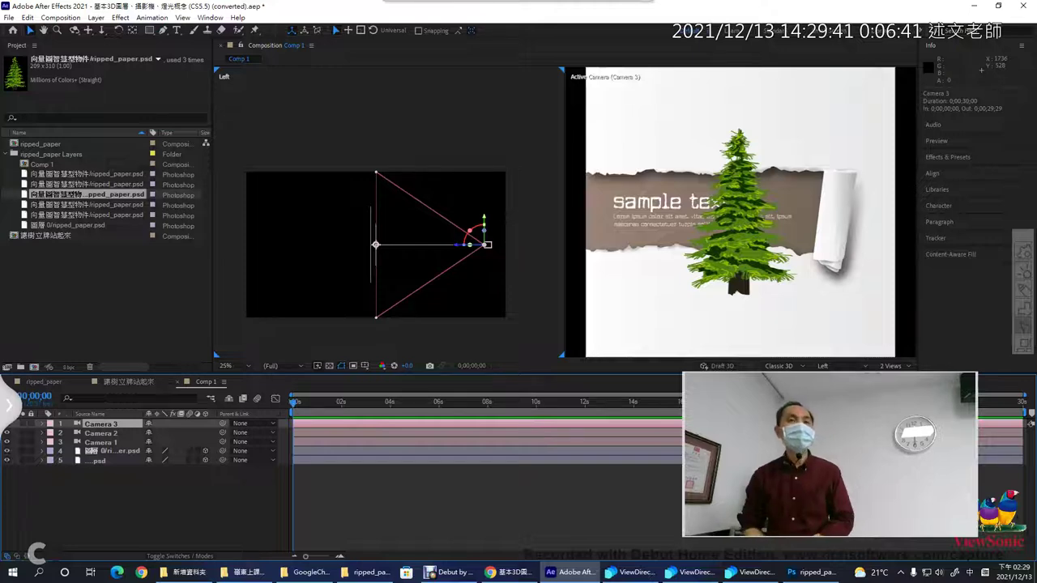
pyautogui.press('Delete')
pyautogui.click(111, 427)
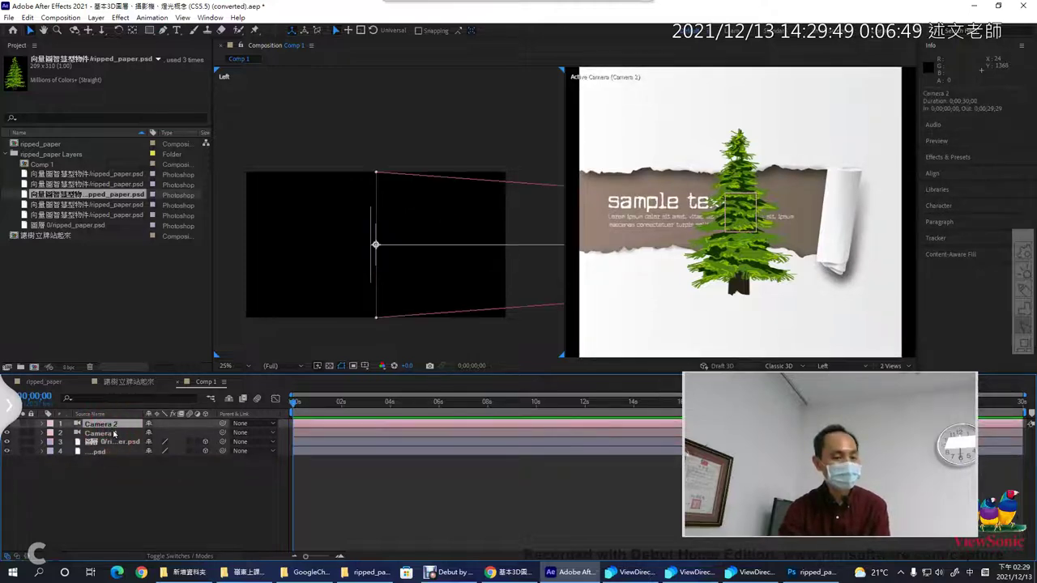
pyautogui.press('Delete')
pyautogui.click(121, 425)
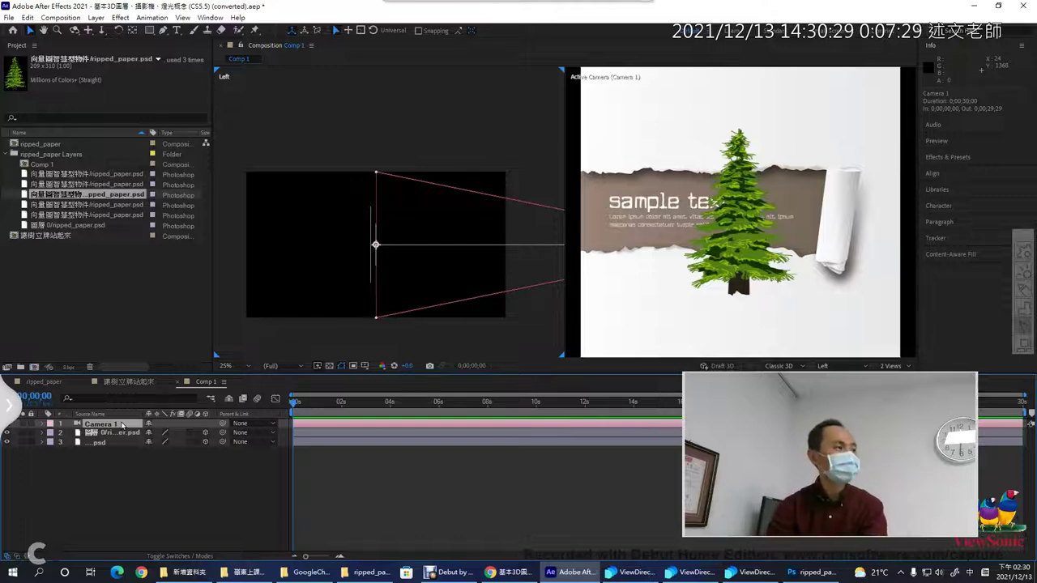
# Step: Deselect Camera 1 and reselect it by its camera body, shown close up at 100% in the Left view
pyautogui.click(157, 445)
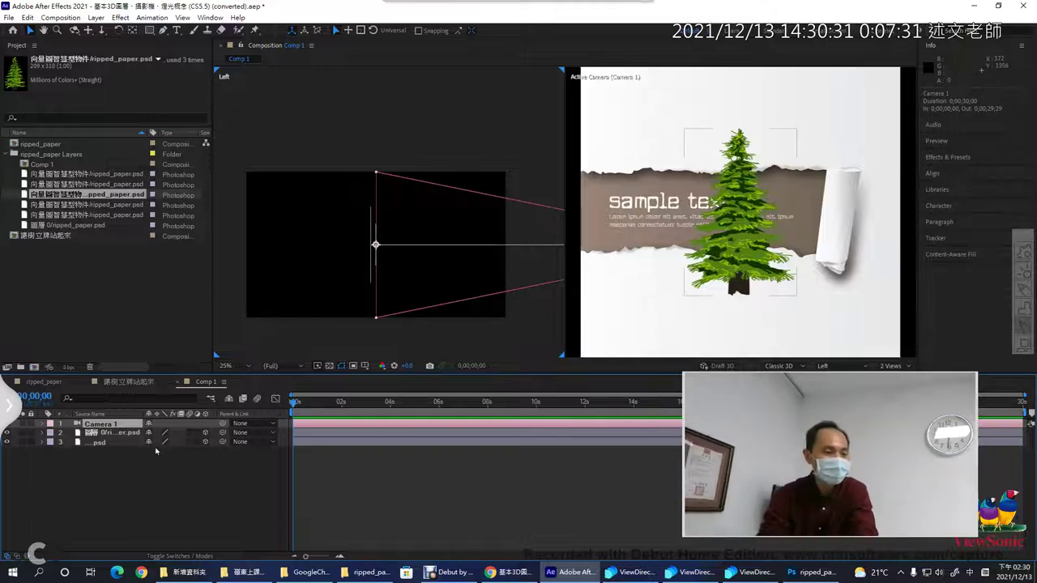
pyautogui.click(342, 280)
pyautogui.press(',')
pyautogui.press(',')
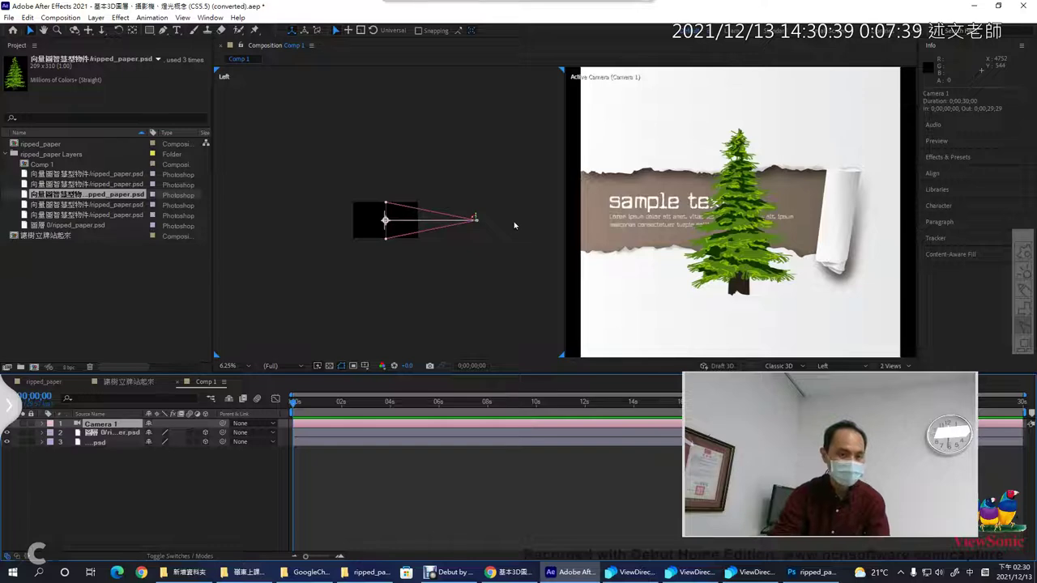
pyautogui.press('.')
pyautogui.press('.')
pyautogui.moveTo(513, 222); pyautogui.dragTo(442, 229)
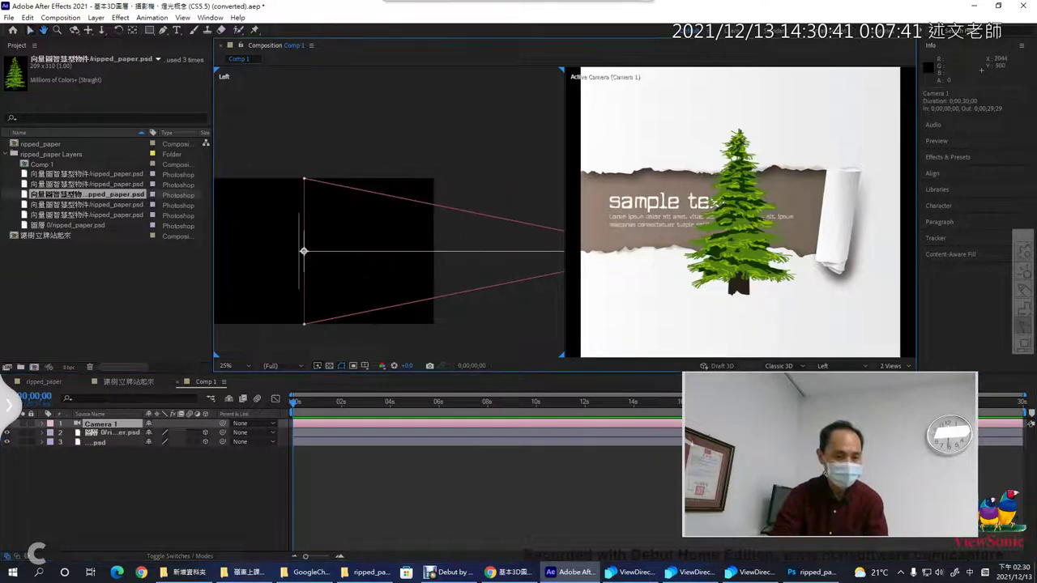
pyautogui.press('v')
pyautogui.moveTo(303, 250); pyautogui.dragTo(429, 248)
pyautogui.press('.')
pyautogui.press('.')
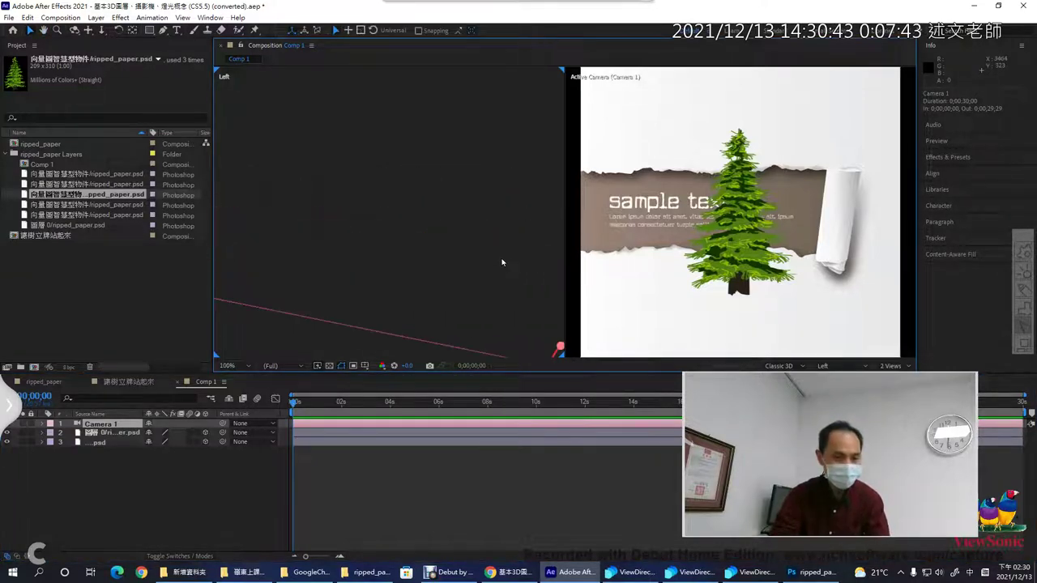
pyautogui.click(503, 262)
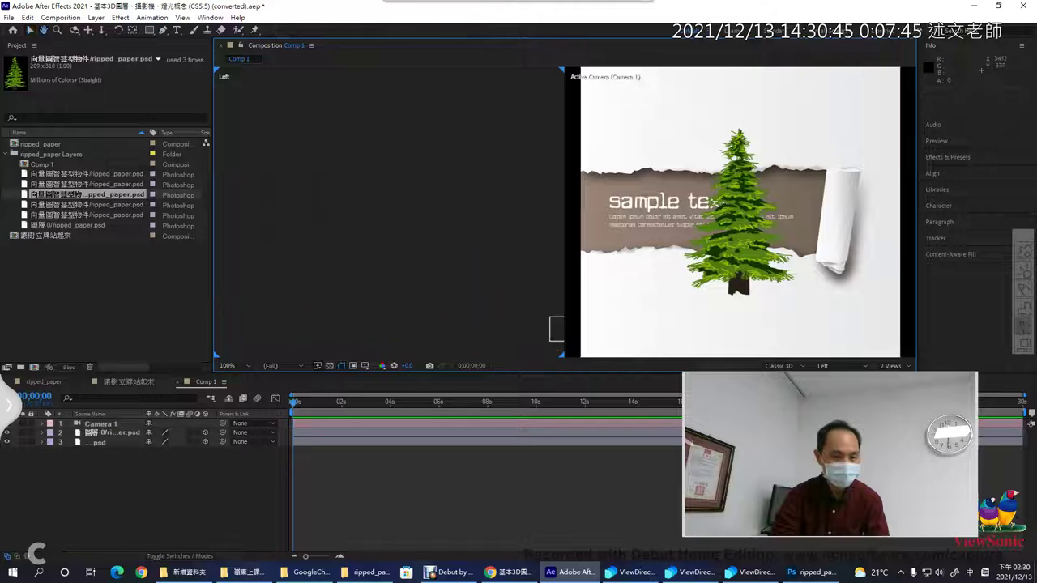
pyautogui.moveTo(546, 318); pyautogui.dragTo(477, 235)
pyautogui.click(476, 235)
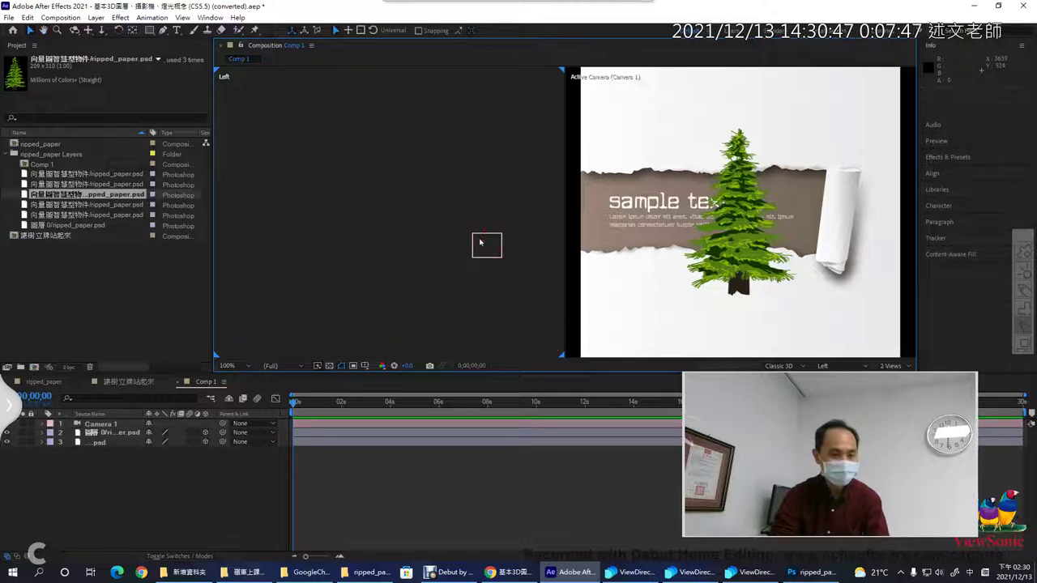
pyautogui.click(479, 242)
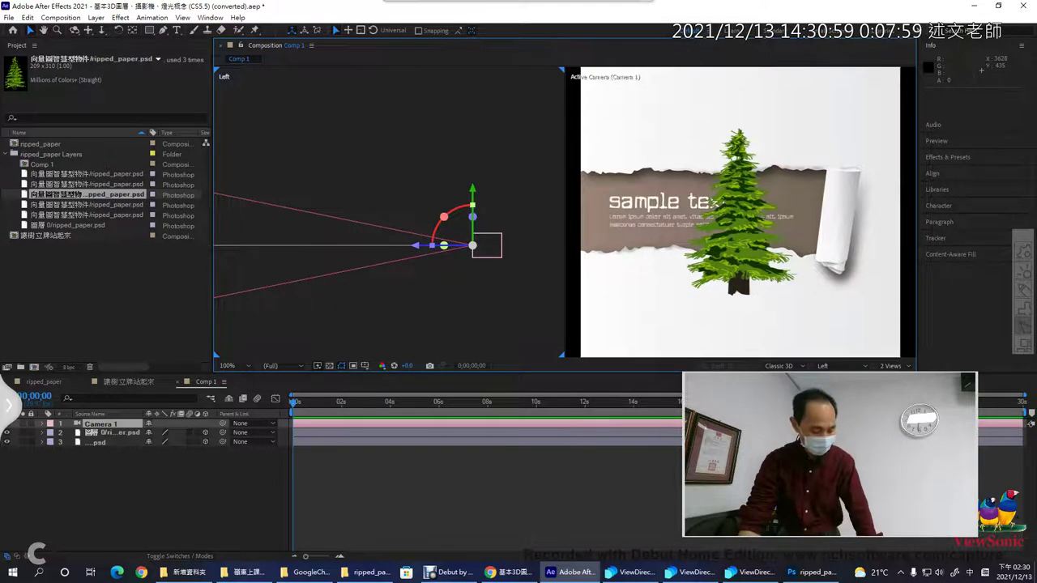
# Step: Try moving Camera 1 upward by 40 along its Y axis in the Left view
pyautogui.moveTo(473, 223); pyautogui.dragTo(480, 171)
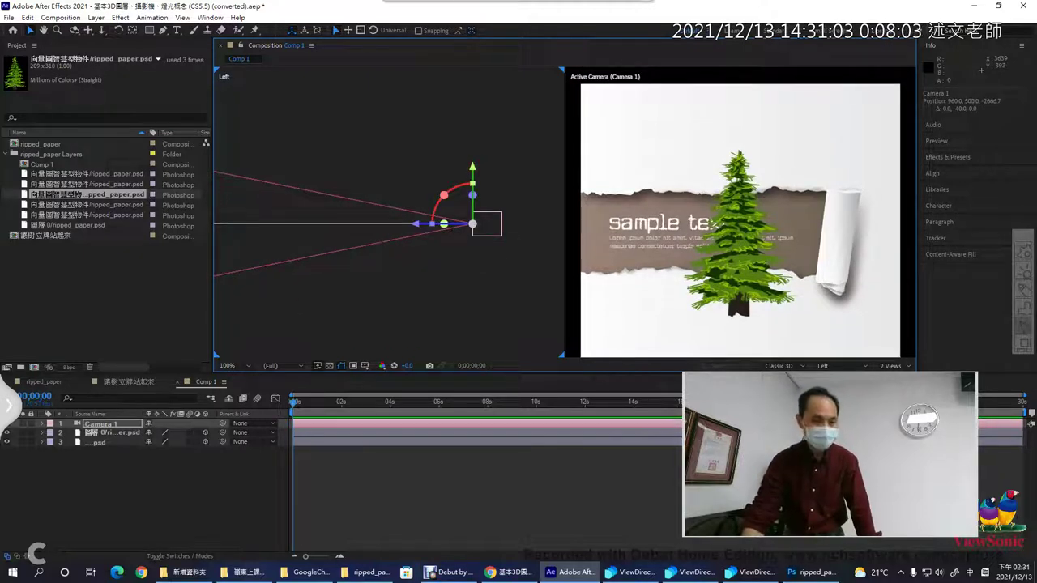
pyautogui.press(',')
pyautogui.press(',')
pyautogui.press(',')
pyautogui.press(',')
pyautogui.press(',')
pyautogui.press(',')
pyautogui.hotkey('ctrl', 'z')
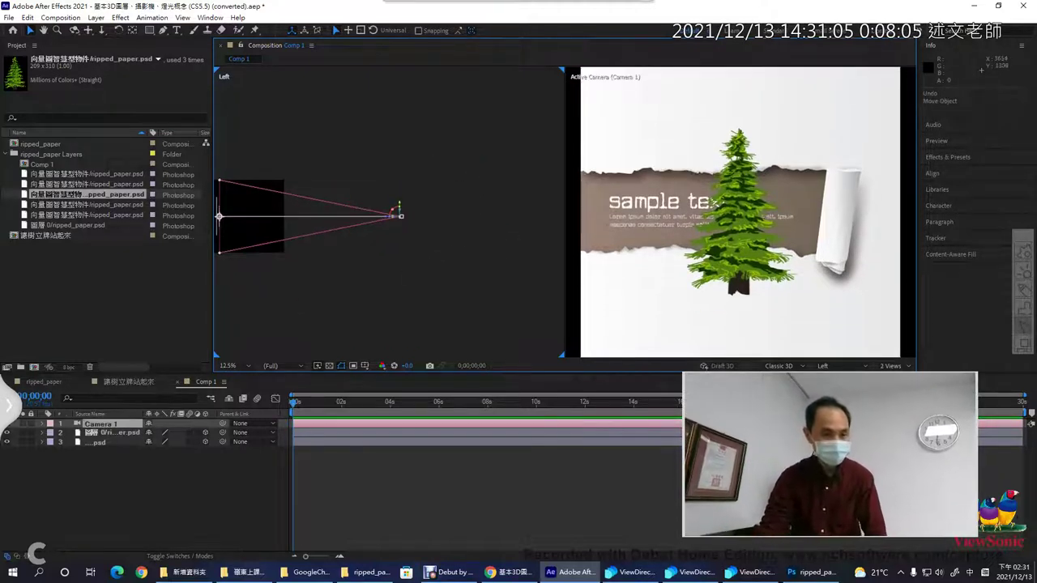
pyautogui.moveTo(416, 209); pyautogui.dragTo(509, 243)
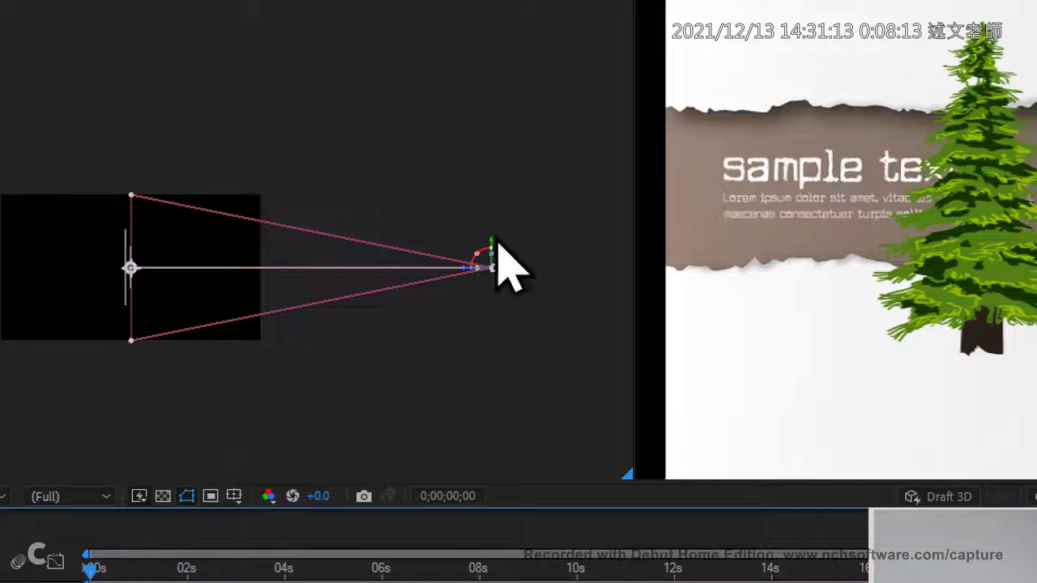
pyautogui.moveTo(507, 308)
pyautogui.mouseDown()
pyautogui.moveTo(443, 217)
pyautogui.moveTo(544, 226)
pyautogui.moveTo(511, 328)
pyautogui.mouseUp()
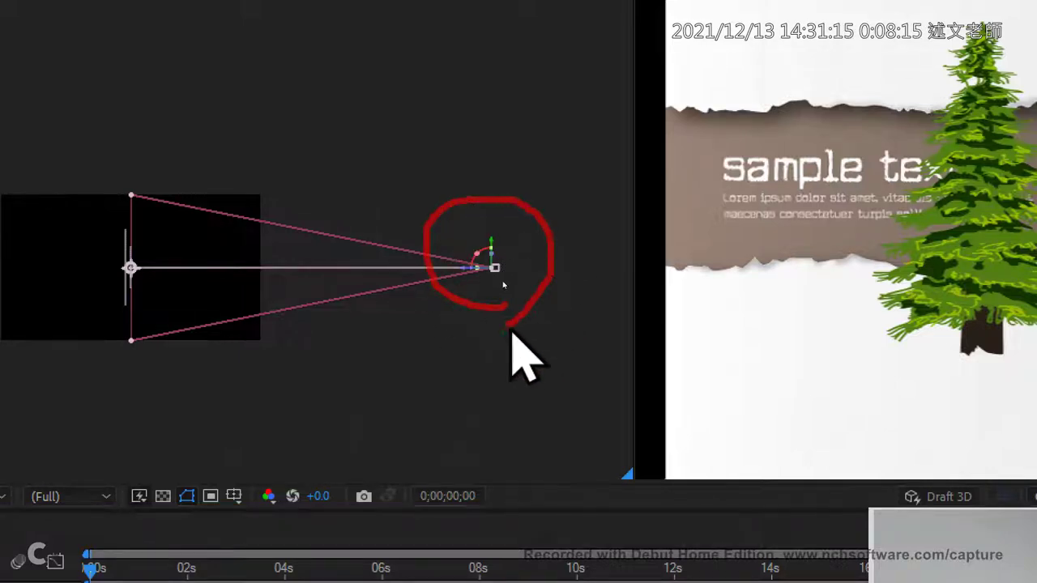
pyautogui.moveTo(496, 121)
pyautogui.mouseDown()
pyautogui.moveTo(524, 115)
pyautogui.moveTo(505, 191)
pyautogui.moveTo(492, 186)
pyautogui.moveTo(556, 130)
pyautogui.mouseUp()
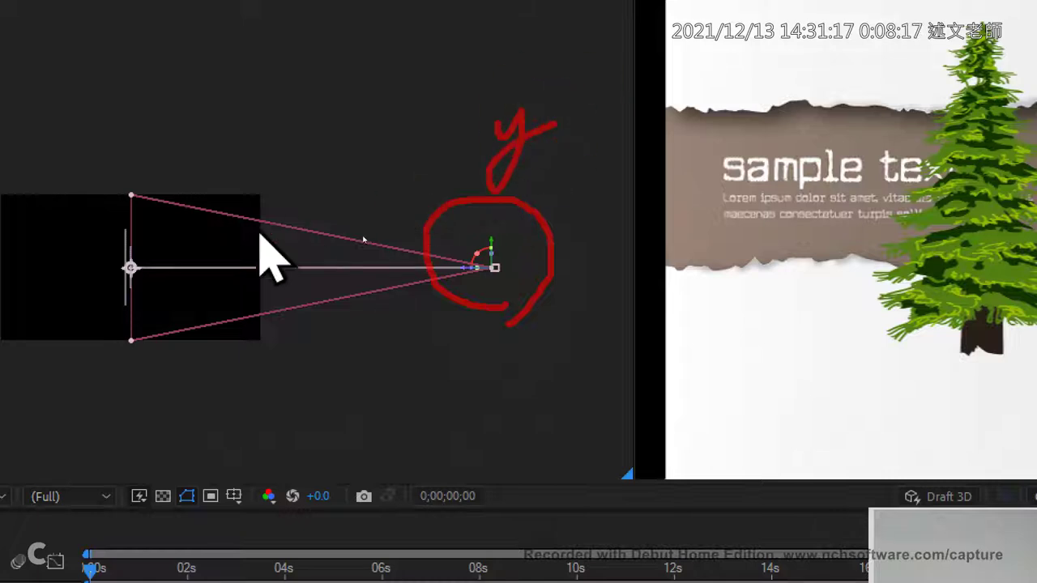
pyautogui.moveTo(118, 278)
pyautogui.mouseDown()
pyautogui.moveTo(137, 249)
pyautogui.moveTo(179, 266)
pyautogui.moveTo(122, 298)
pyautogui.mouseUp()
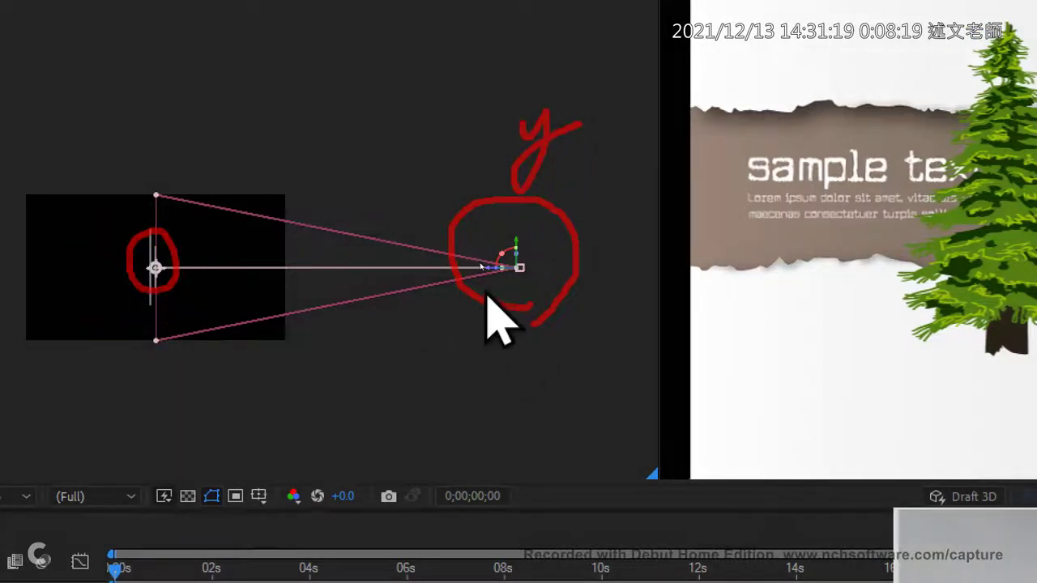
pyautogui.moveTo(527, 297)
pyautogui.mouseDown()
pyautogui.moveTo(517, 236)
pyautogui.moveTo(541, 272)
pyautogui.moveTo(506, 310)
pyautogui.mouseUp()
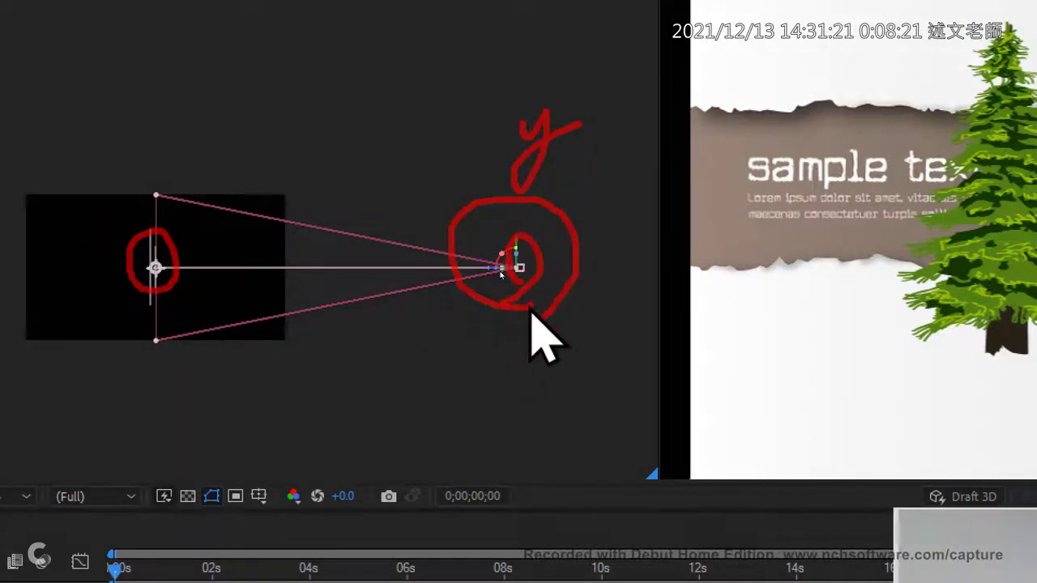
pyautogui.press('Escape')
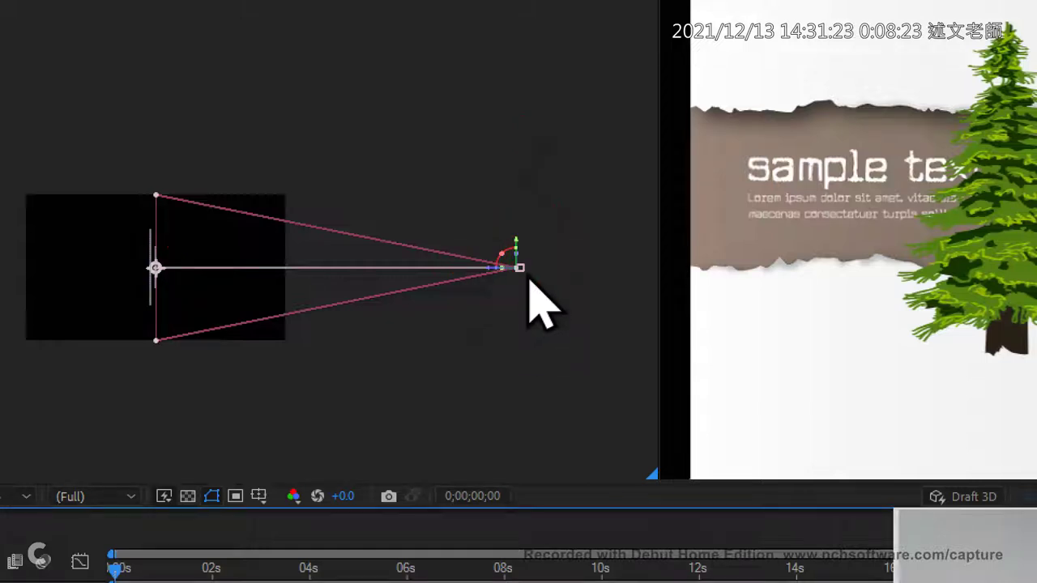
# Step: Try moving Camera 1 downward along its Y axis in the Left view
pyautogui.moveTo(518, 241)
pyautogui.mouseDown()
pyautogui.moveTo(527, 196)
pyautogui.moveTo(513, 259)
pyautogui.mouseUp()
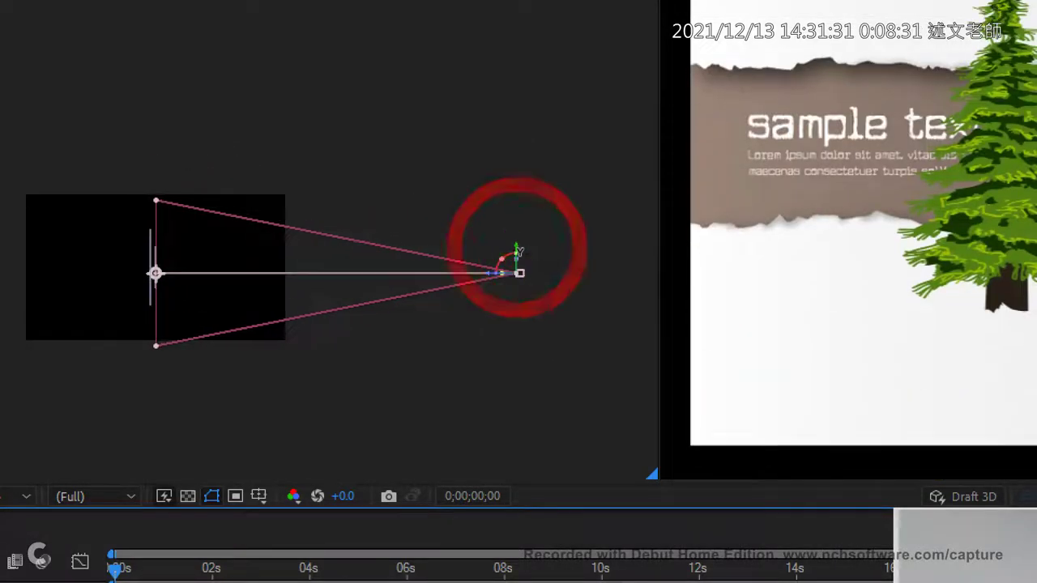
pyautogui.hotkey('ctrl', 'z')
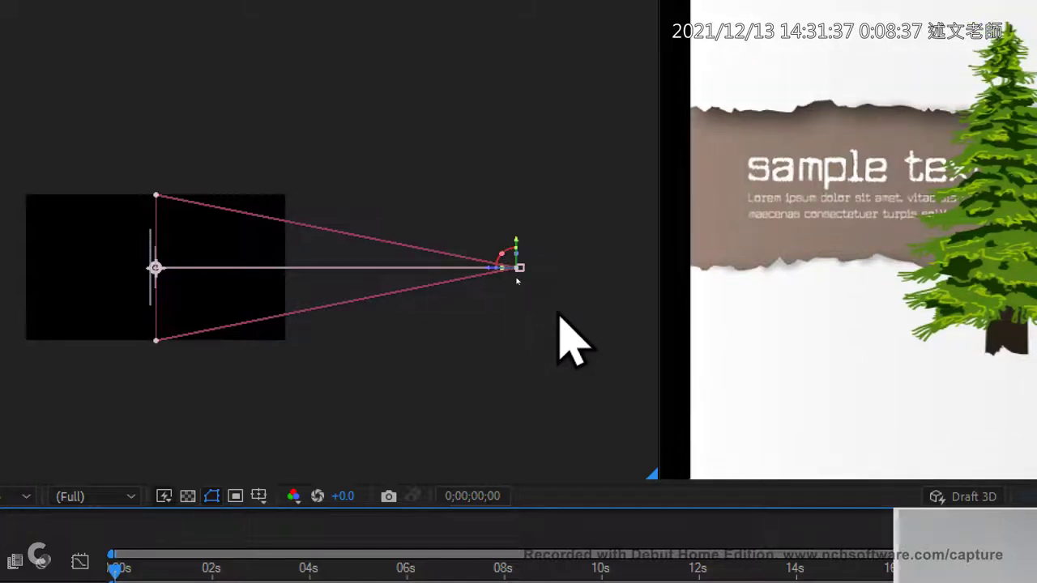
# Step: Examine Camera 1's axis handles and body close up in the Left view, and deselect the camera
pyautogui.moveTo(561, 316); pyautogui.dragTo(487, 251)
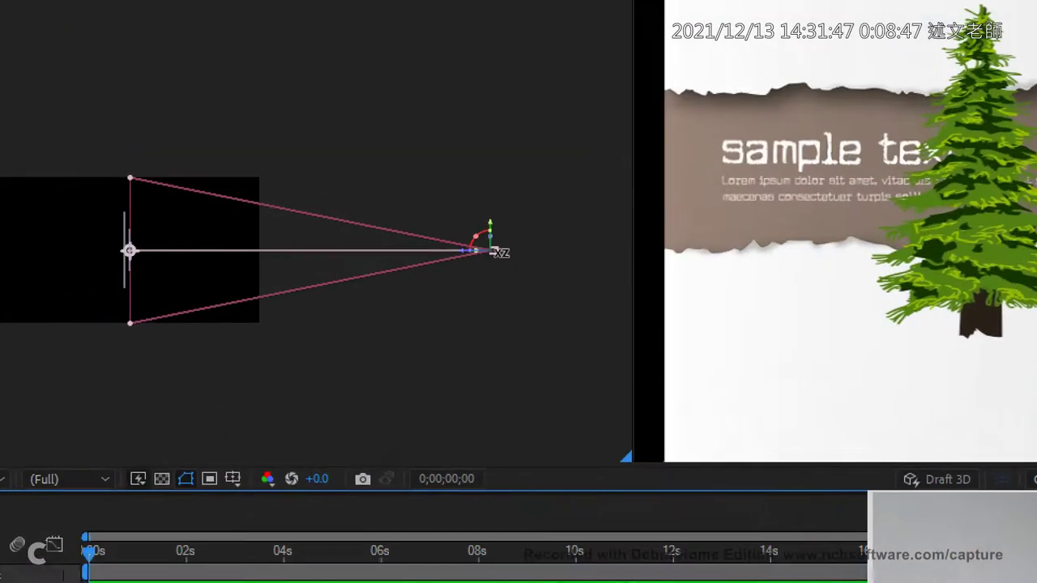
pyautogui.press('.')
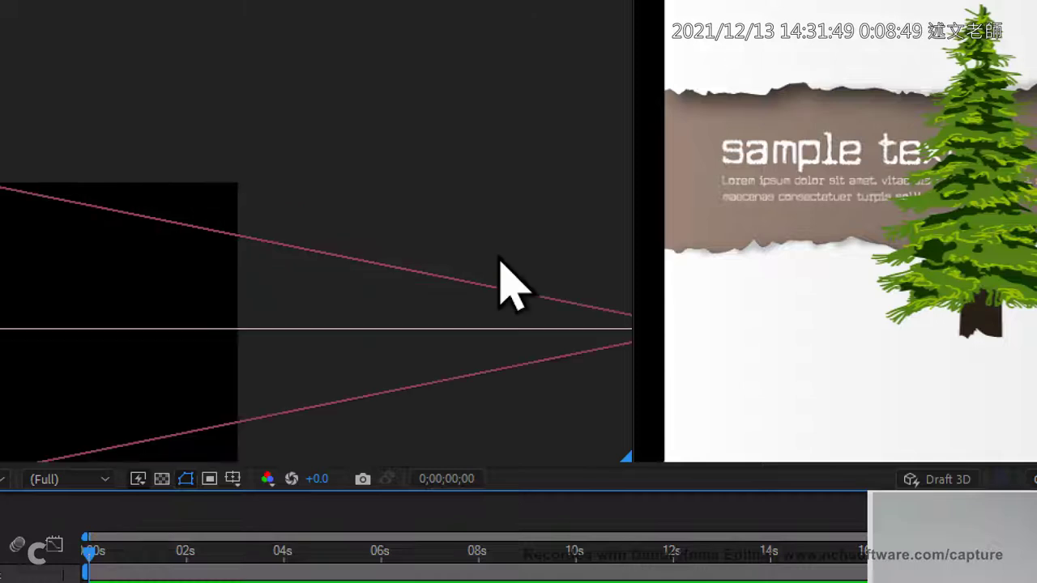
pyautogui.moveTo(602, 274); pyautogui.dragTo(338, 187)
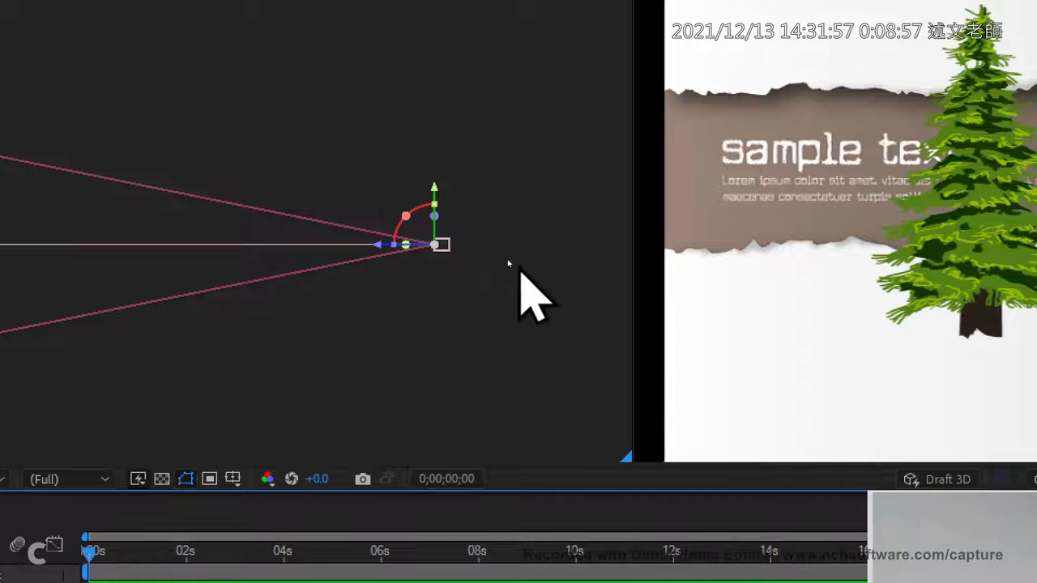
pyautogui.click(511, 264)
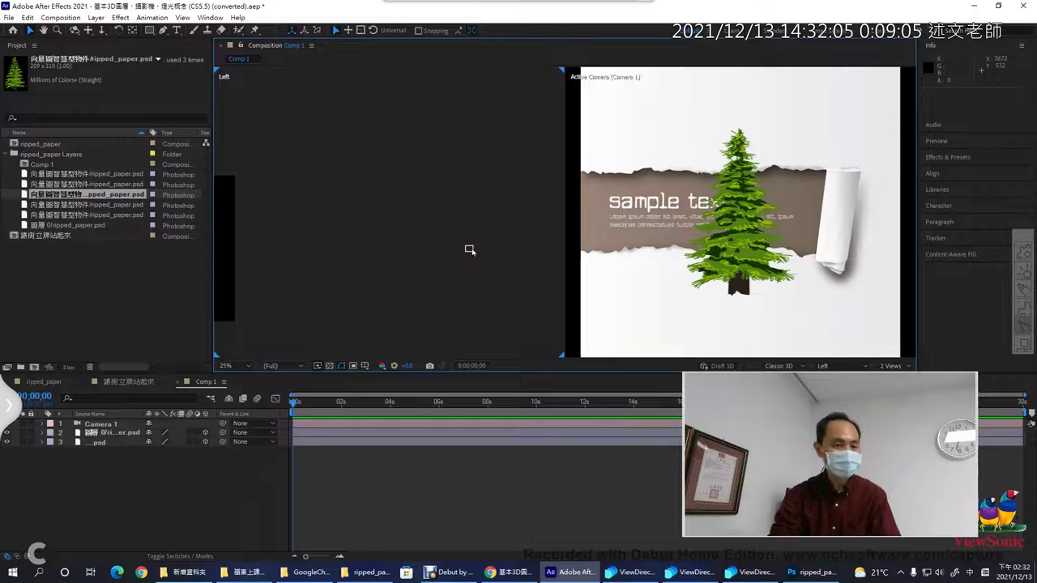
# Step: Select Camera 1 by its body in the Left view and try moving only the body to position 960, 1364, -2290.7
pyautogui.scroll(-2, 470, 250)
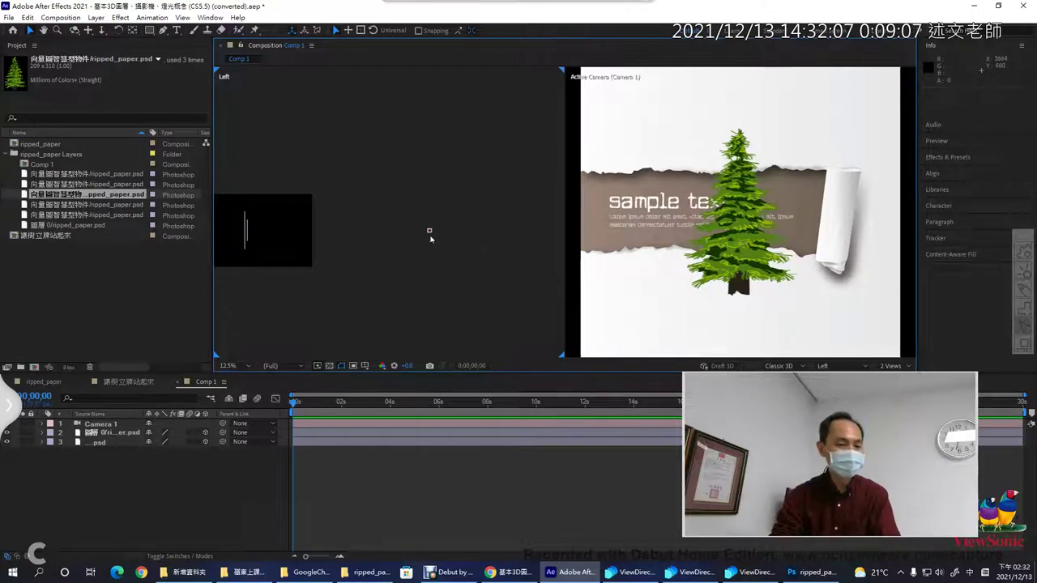
pyautogui.click(429, 233)
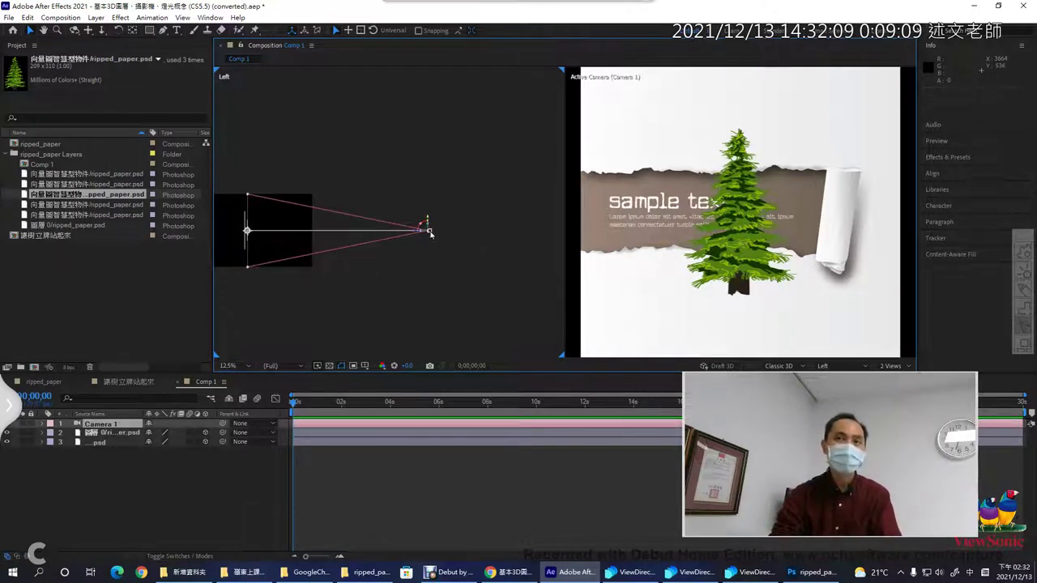
pyautogui.moveTo(430, 233); pyautogui.dragTo(424, 282)
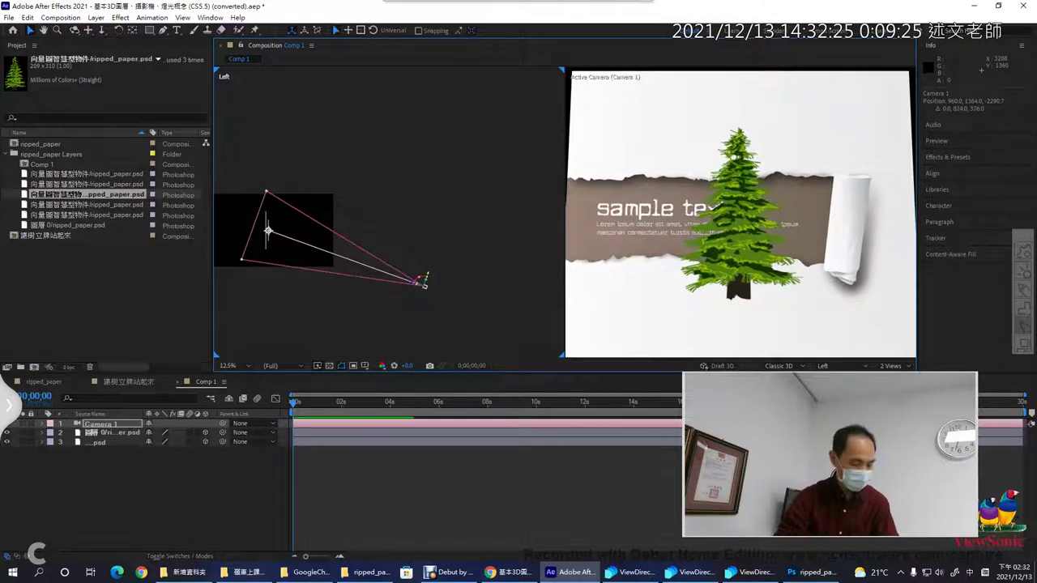
pyautogui.hotkey('ctrl', 'z')
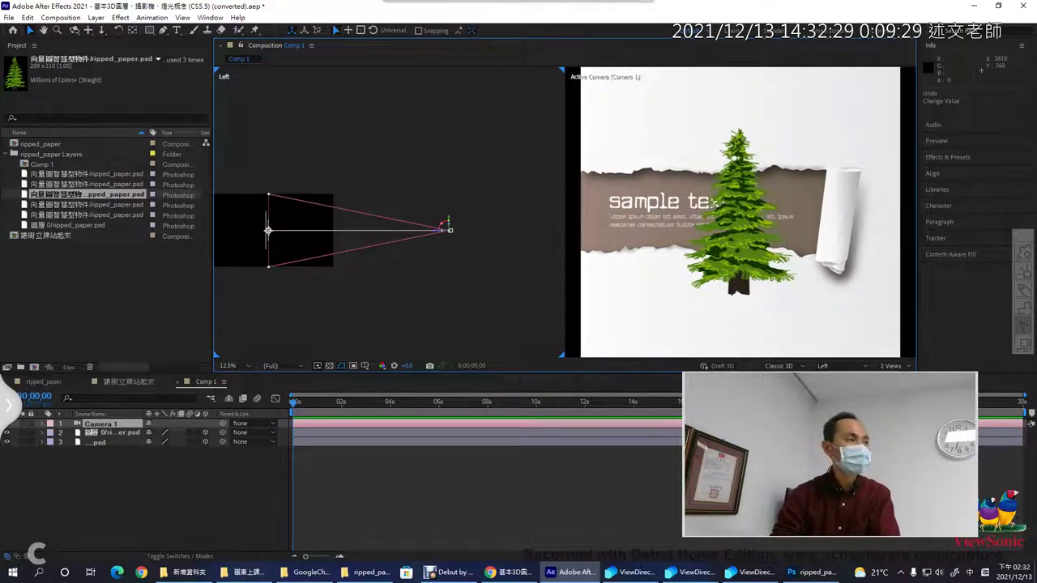
# Step: Try lowering Camera 1's body to position 960, 1188, -2746.7, keeping its point of interest in place
pyautogui.click(467, 274)
pyautogui.moveTo(451, 232); pyautogui.dragTo(456, 273)
pyautogui.click(446, 234)
pyautogui.click(451, 232)
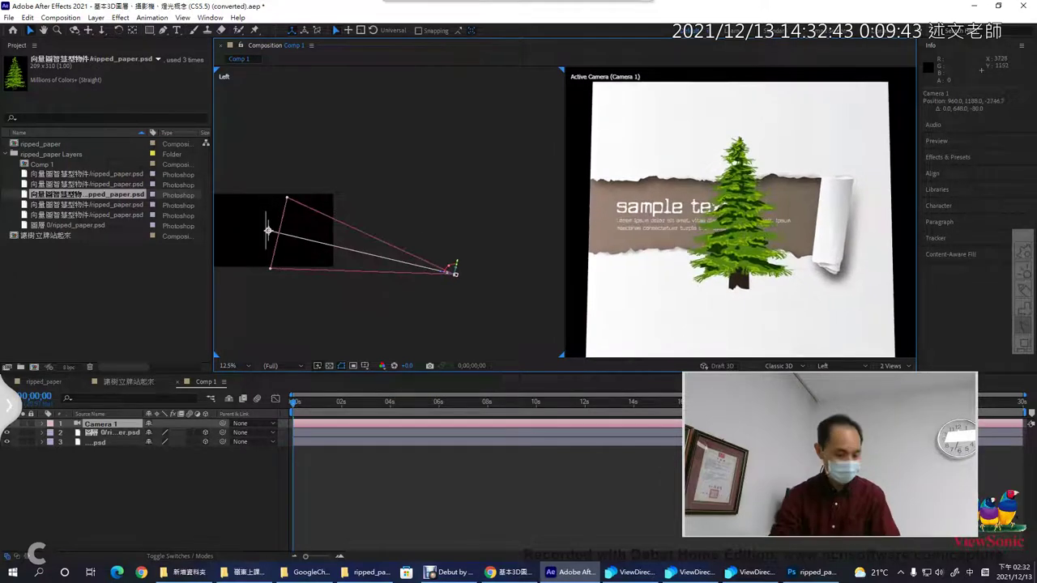
pyautogui.hotkey('ctrl', 'z')
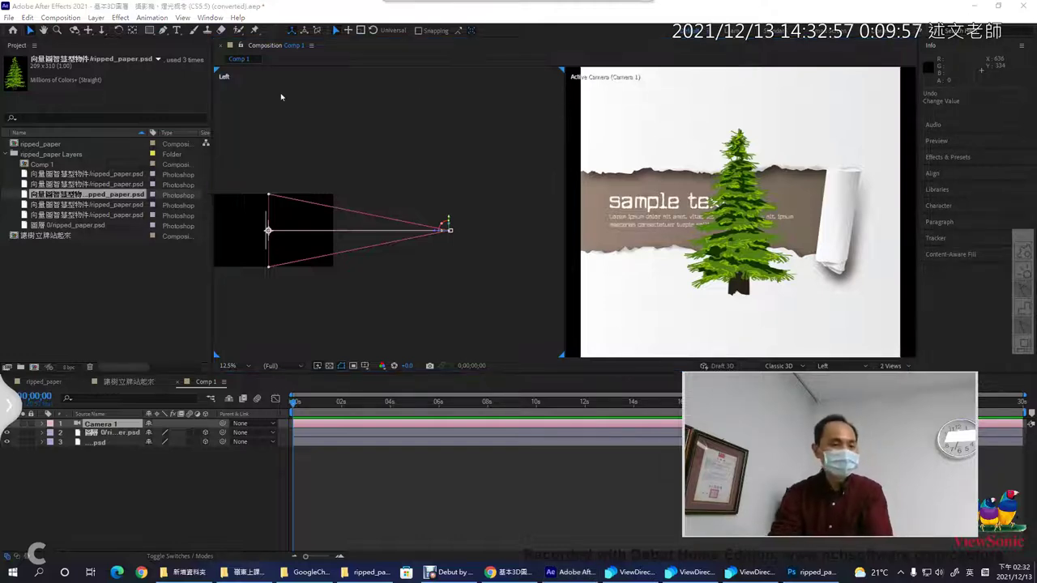
pyautogui.moveTo(453, 46); pyautogui.dragTo(439, 83)
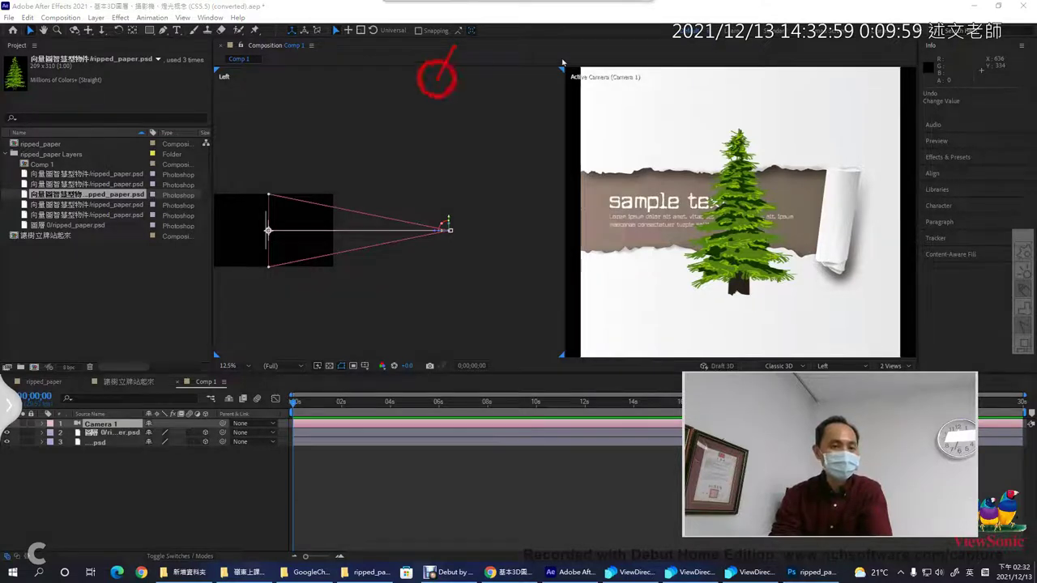
pyautogui.moveTo(746, 51)
pyautogui.mouseDown()
pyautogui.moveTo(770, 65)
pyautogui.moveTo(739, 84)
pyautogui.moveTo(797, 85)
pyautogui.mouseUp()
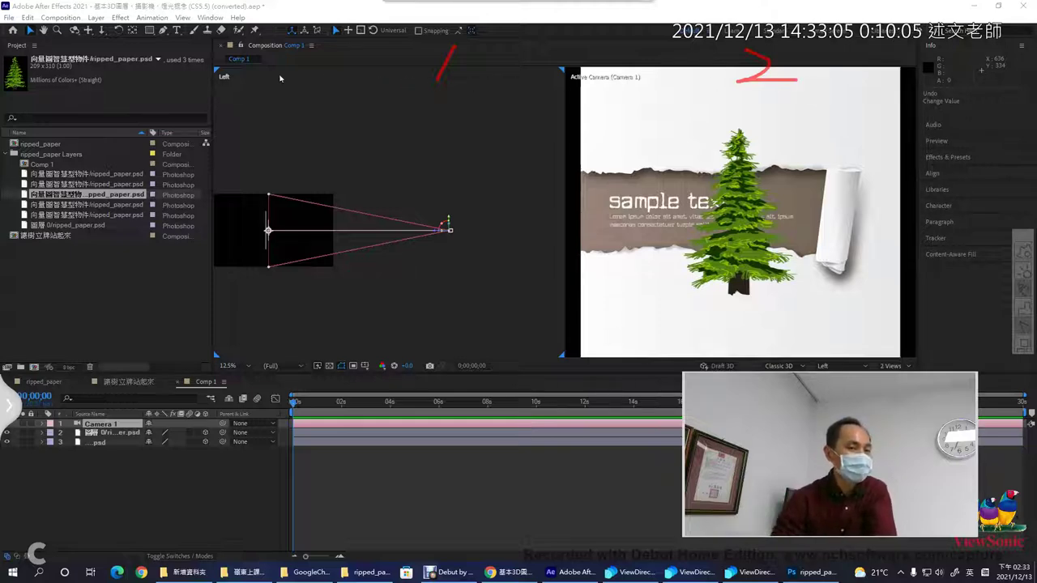
pyautogui.moveTo(198, 81)
pyautogui.mouseDown()
pyautogui.moveTo(240, 57)
pyautogui.moveTo(207, 97)
pyautogui.mouseUp()
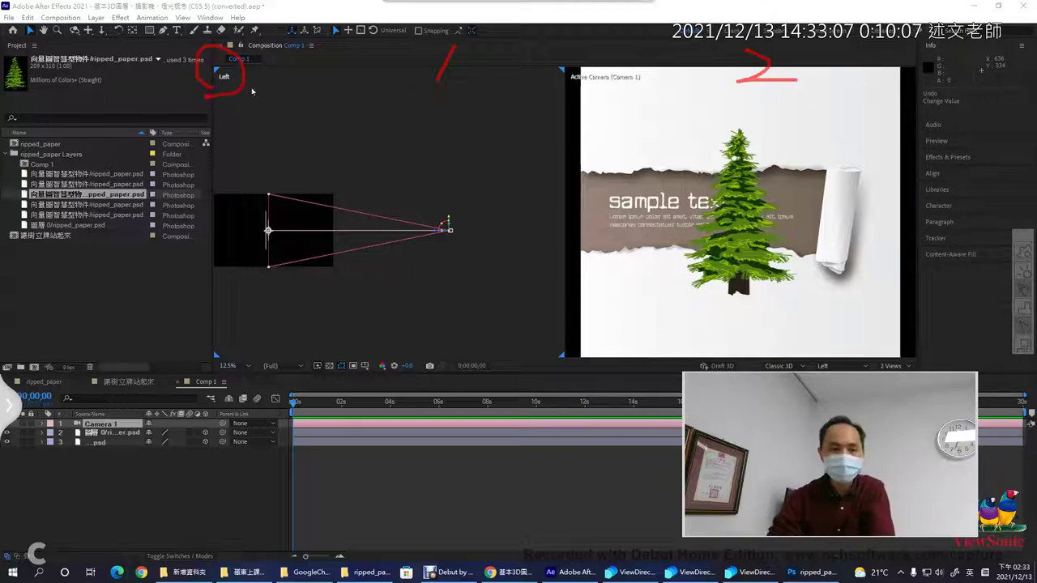
pyautogui.moveTo(558, 94)
pyautogui.mouseDown()
pyautogui.moveTo(567, 47)
pyautogui.moveTo(543, 92)
pyautogui.mouseUp()
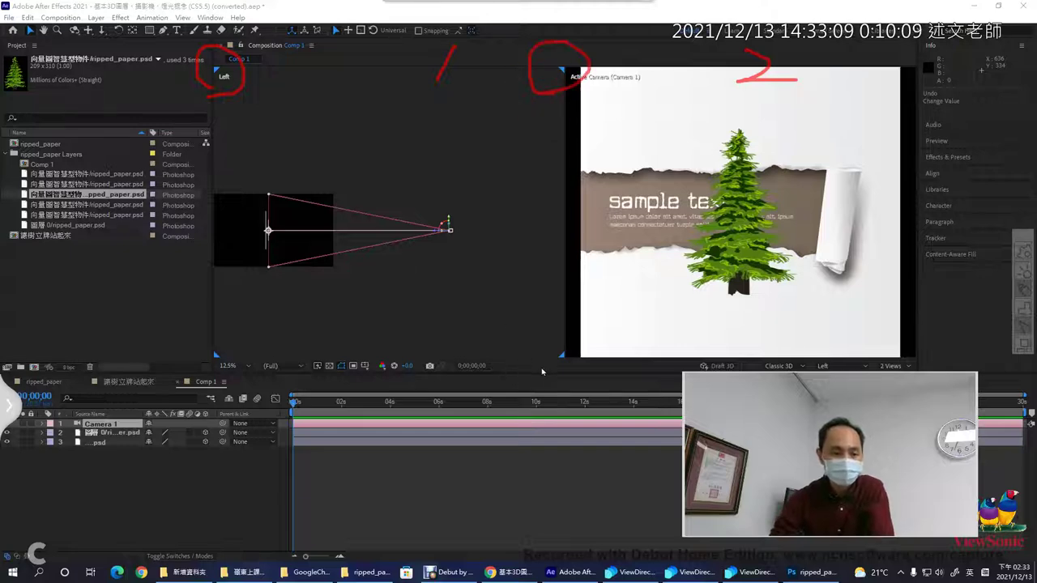
pyautogui.moveTo(573, 342); pyautogui.dragTo(553, 362)
pyautogui.moveTo(223, 376)
pyautogui.mouseDown()
pyautogui.moveTo(223, 330)
pyautogui.moveTo(239, 367)
pyautogui.mouseUp()
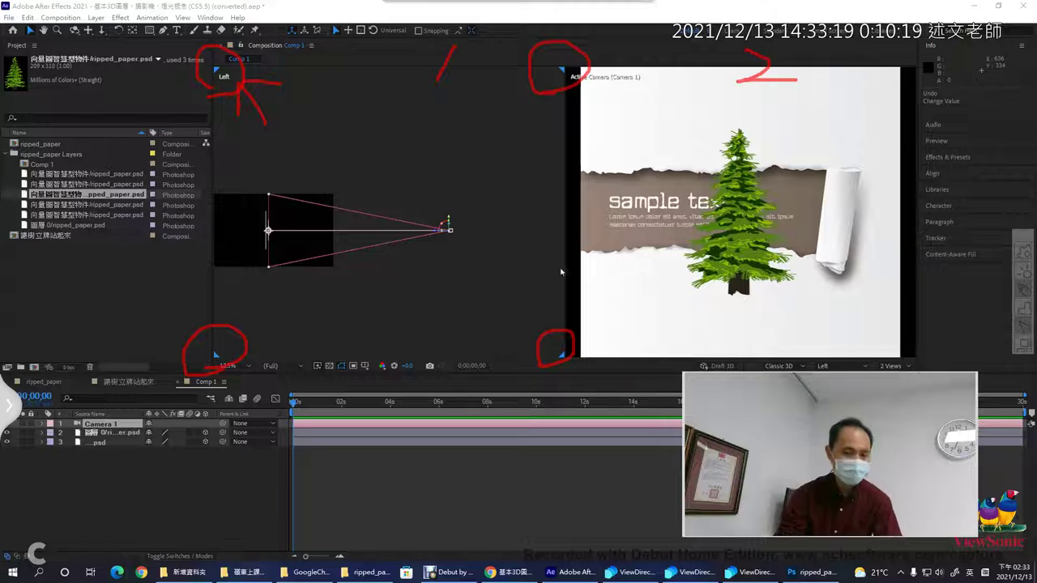
pyautogui.press('Escape')
# Step: Activate the Active Camera view, switch back to the Left view and reselect Camera 1 by its body
pyautogui.click(658, 228)
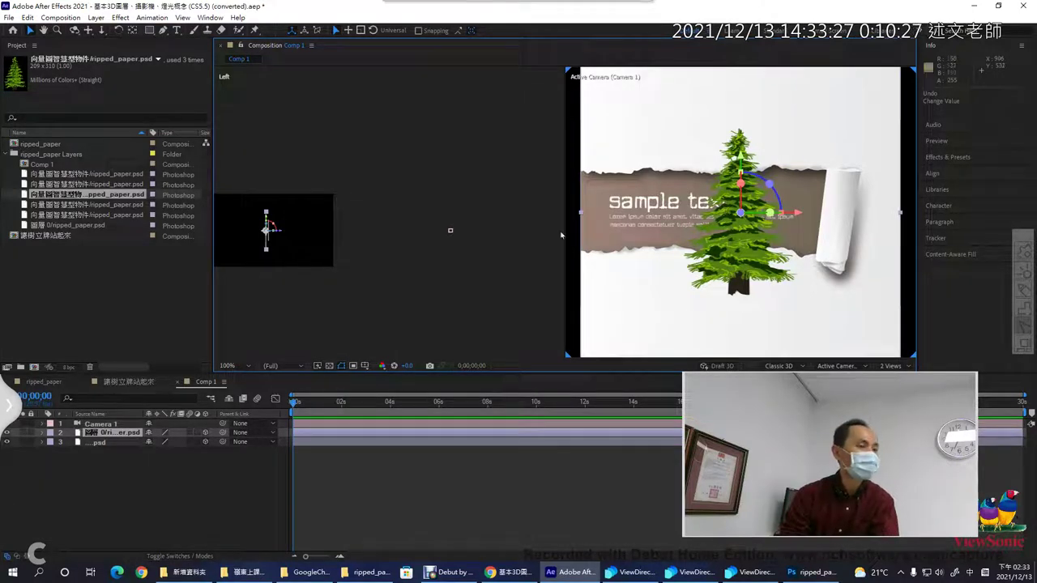
pyautogui.click(450, 231)
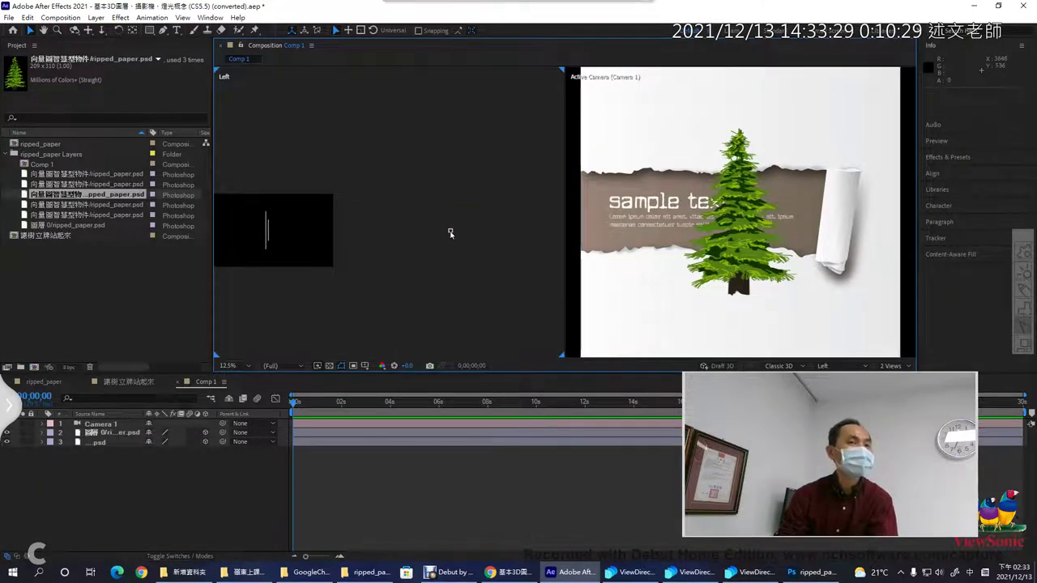
pyautogui.click(450, 232)
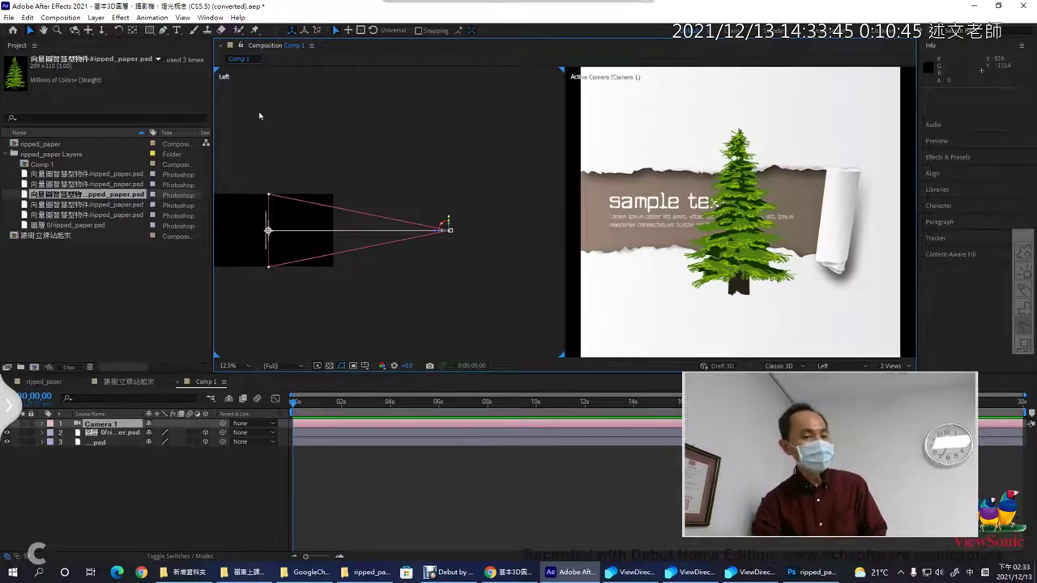
# Step: Try moving only Camera 1's body in the Left view to position 960, 1964, -2.7, directly below its point of interest
pyautogui.click(479, 243)
pyautogui.click(450, 230)
pyautogui.moveTo(450, 231)
pyautogui.mouseDown()
pyautogui.moveTo(446, 264)
pyautogui.moveTo(422, 306)
pyautogui.moveTo(446, 250)
pyautogui.moveTo(364, 286)
pyautogui.moveTo(225, 278)
pyautogui.mouseUp()
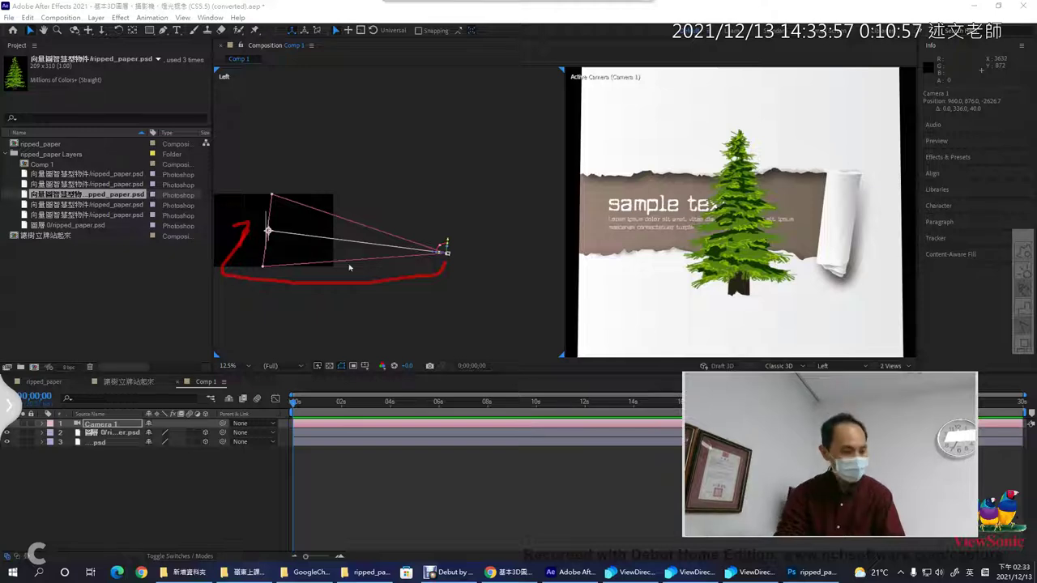
pyautogui.click(455, 261)
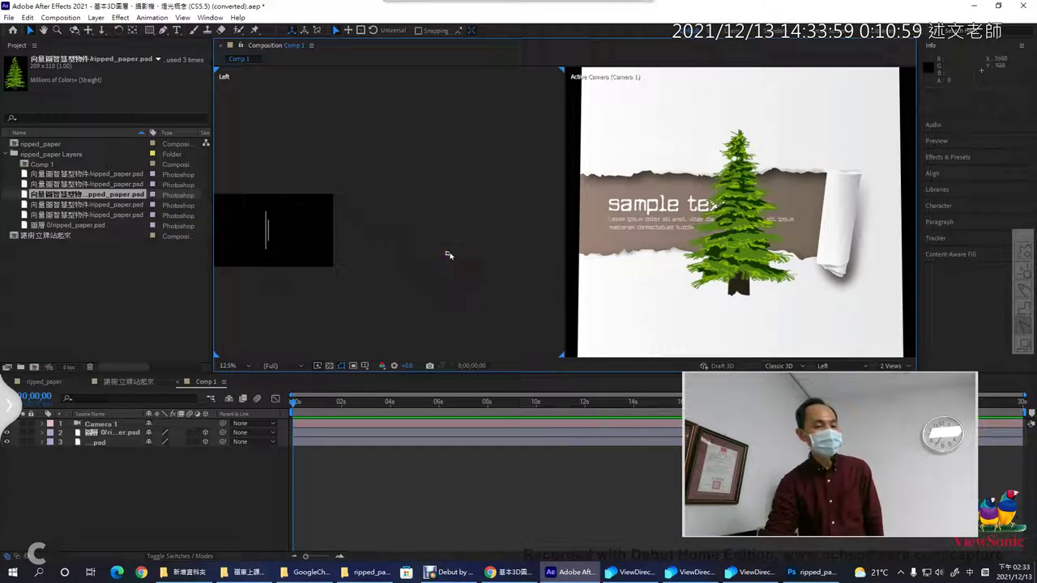
pyautogui.moveTo(448, 255); pyautogui.dragTo(272, 325)
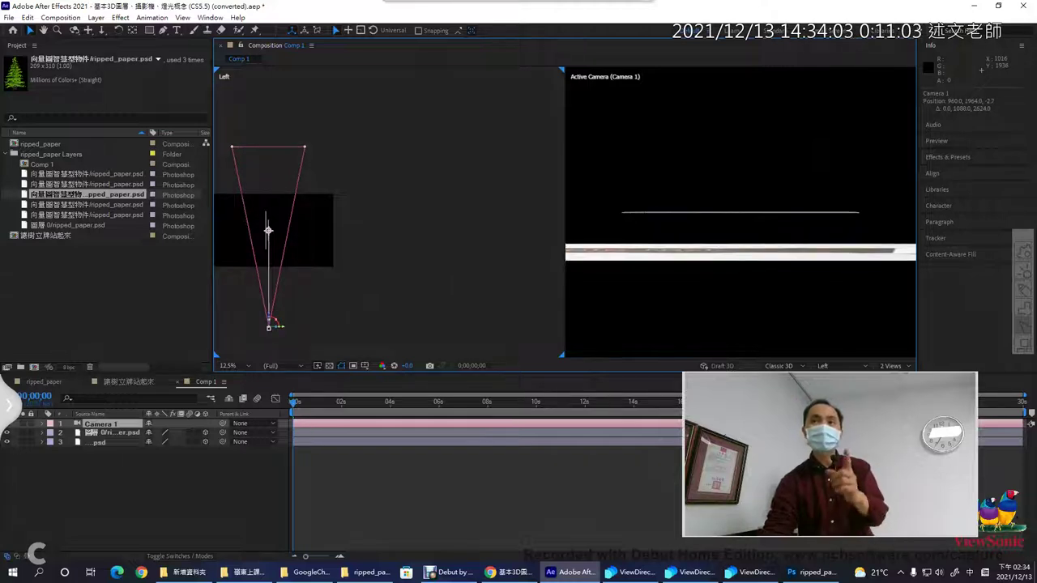
pyautogui.moveTo(269, 327); pyautogui.dragTo(475, 213)
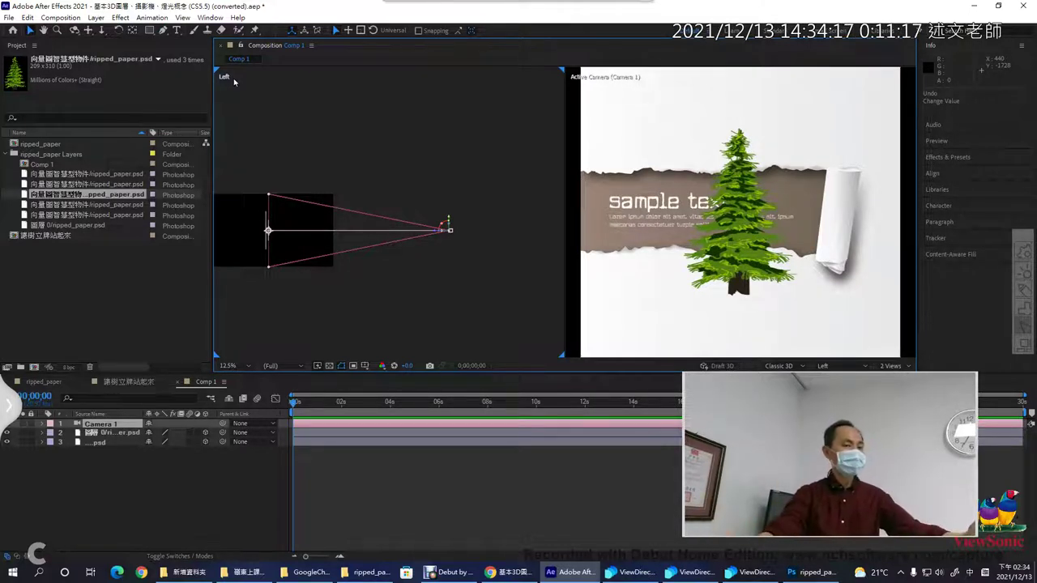
# Step: Change the Left view of Comp 1 to the Top view
pyautogui.click(807, 419)
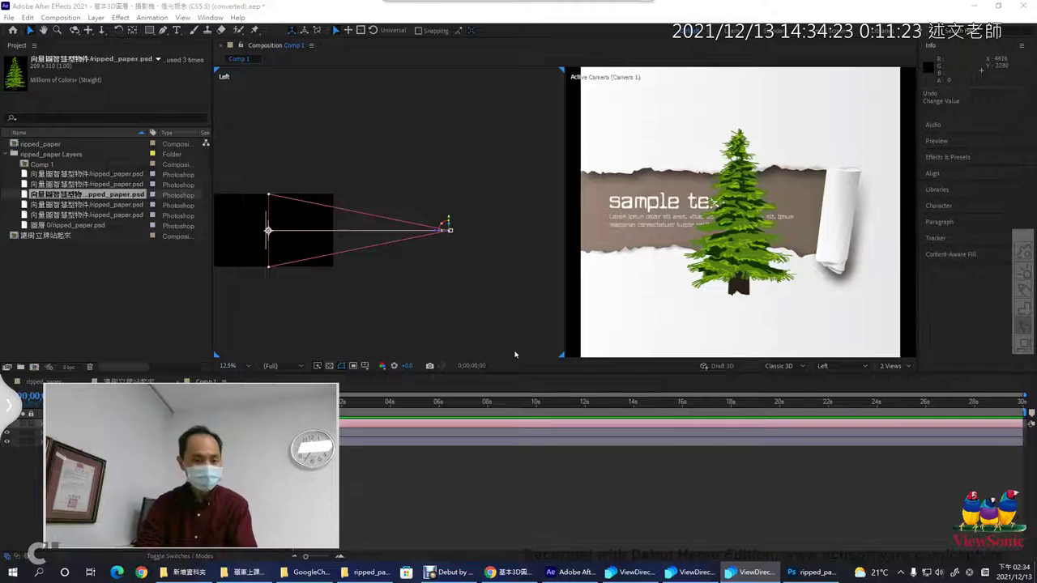
pyautogui.click(533, 373)
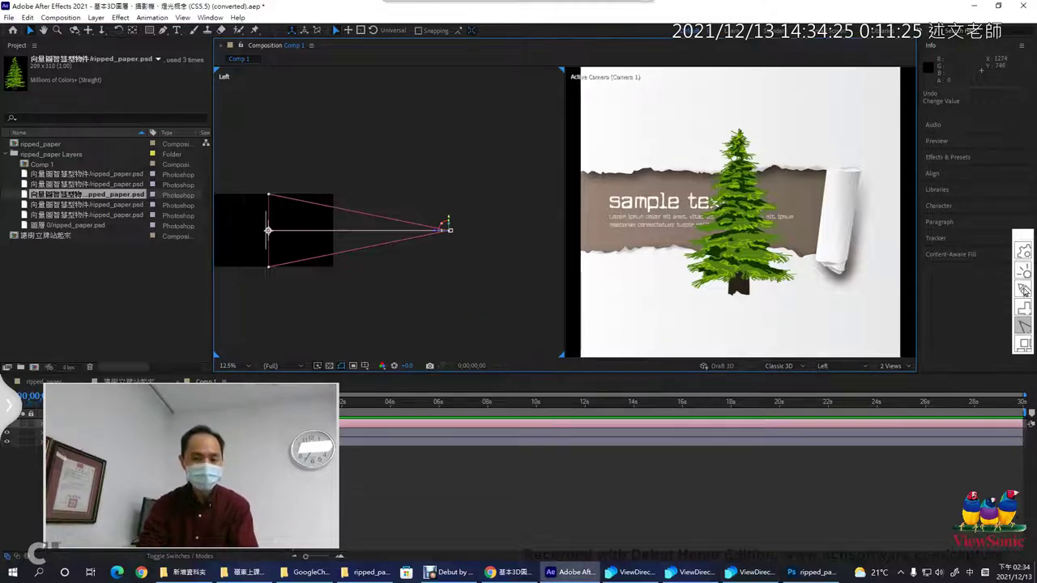
pyautogui.moveTo(457, 196); pyautogui.dragTo(430, 303)
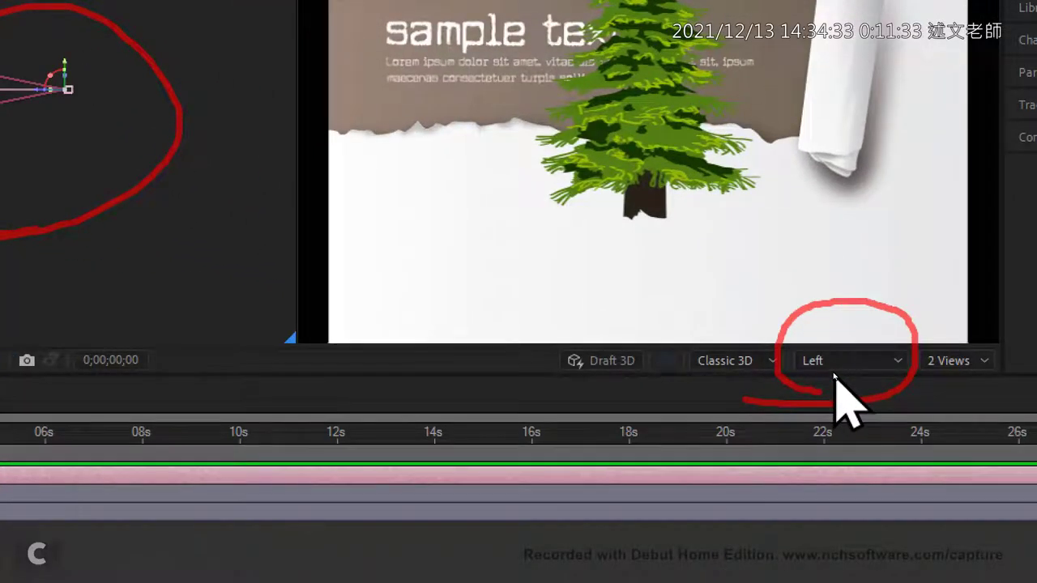
pyautogui.click(839, 366)
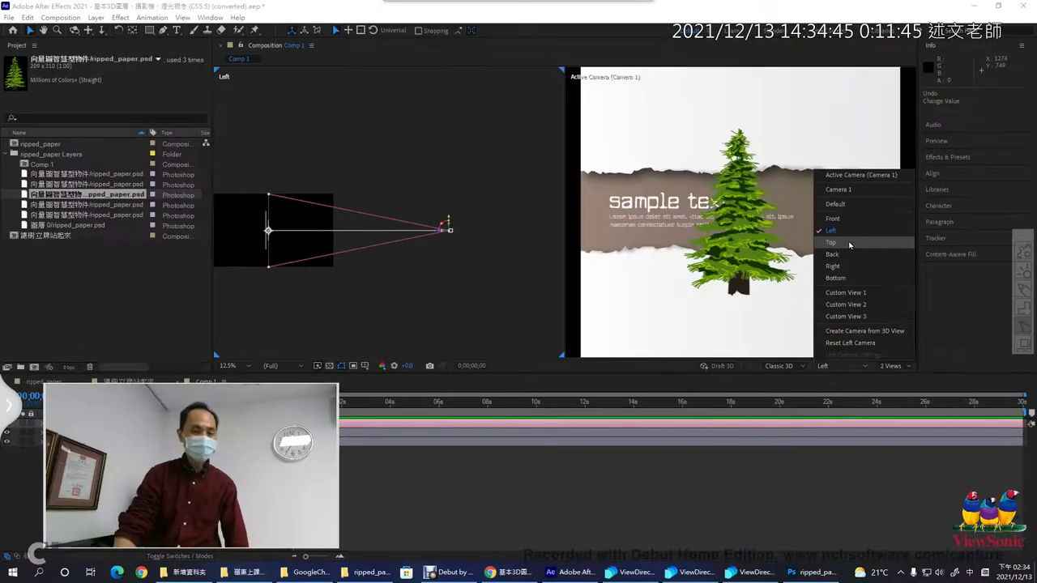
pyautogui.click(869, 127)
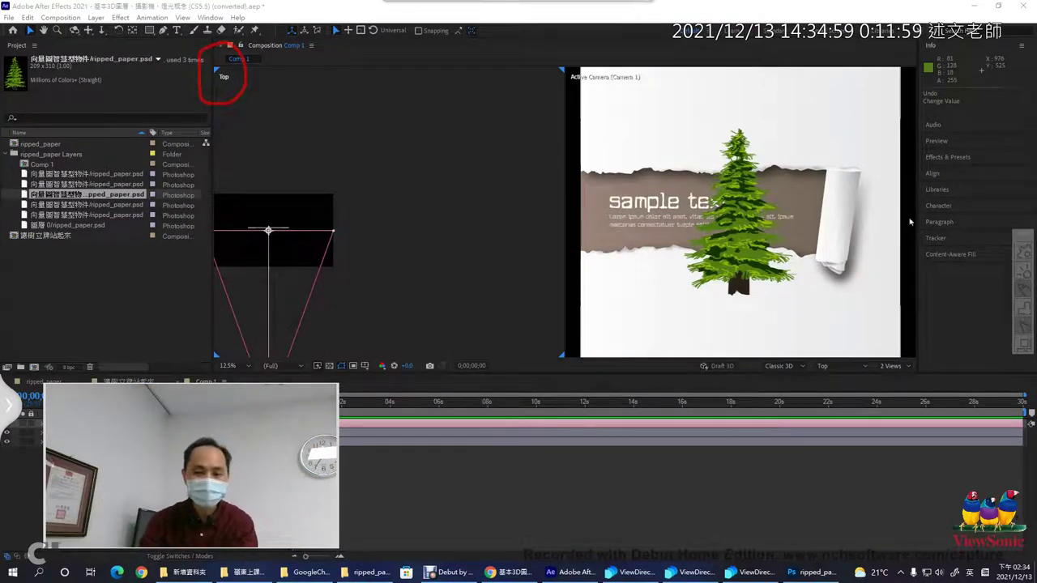
pyautogui.moveTo(485, 127); pyautogui.dragTo(478, 110)
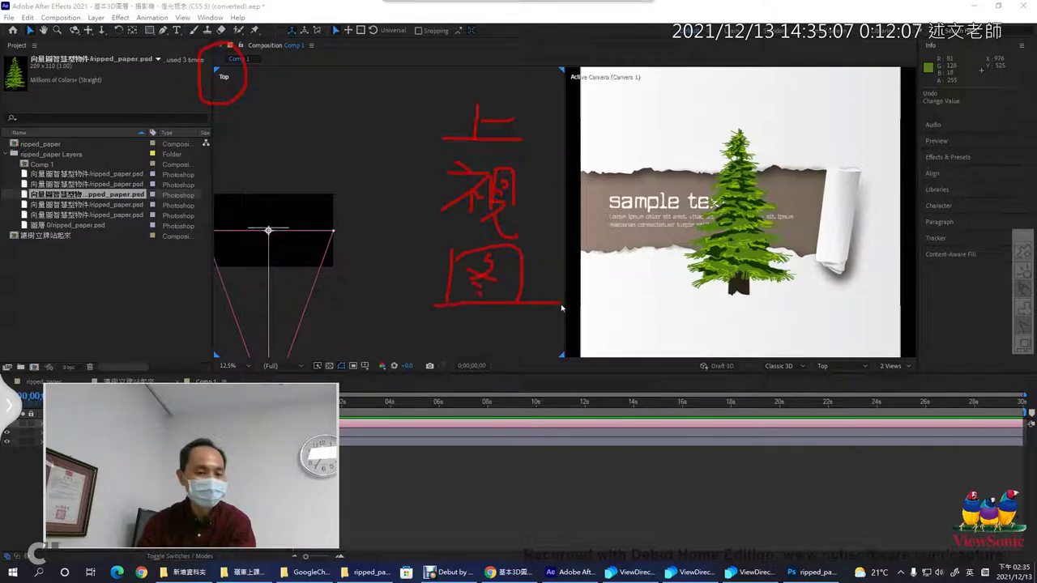
pyautogui.press('Escape')
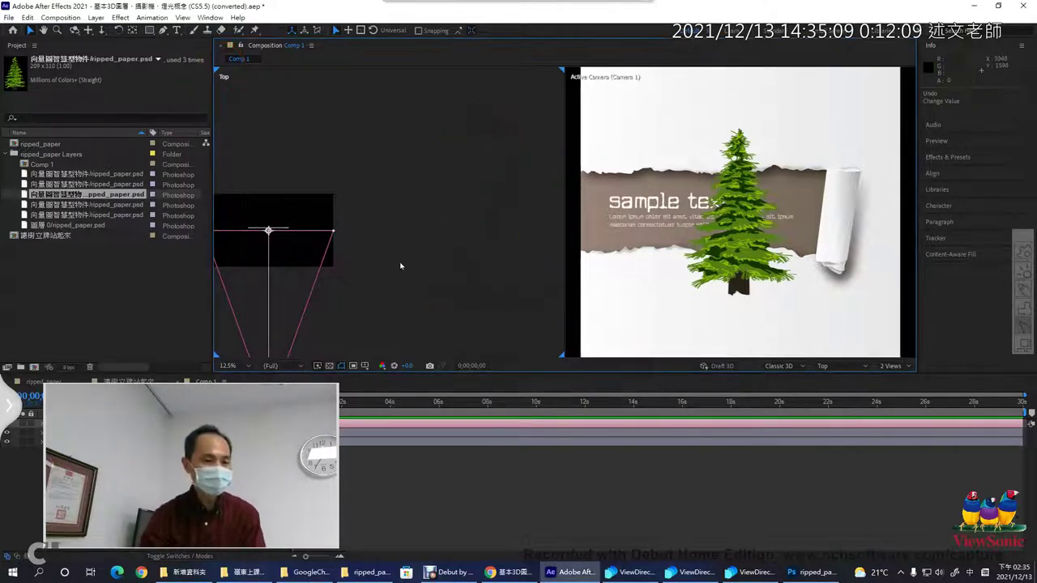
# Step: Try swinging Camera 1's body sideways in the Top view to position 2176, 540, -2962.7, and bring it back to 992, 540, -2986.7
pyautogui.moveTo(279, 341); pyautogui.dragTo(385, 247)
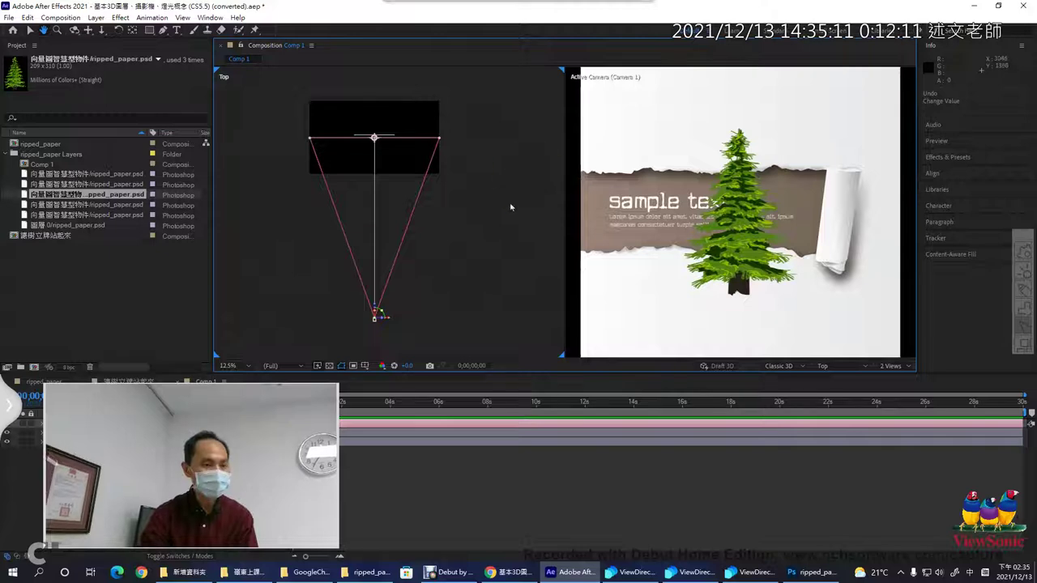
pyautogui.click(377, 326)
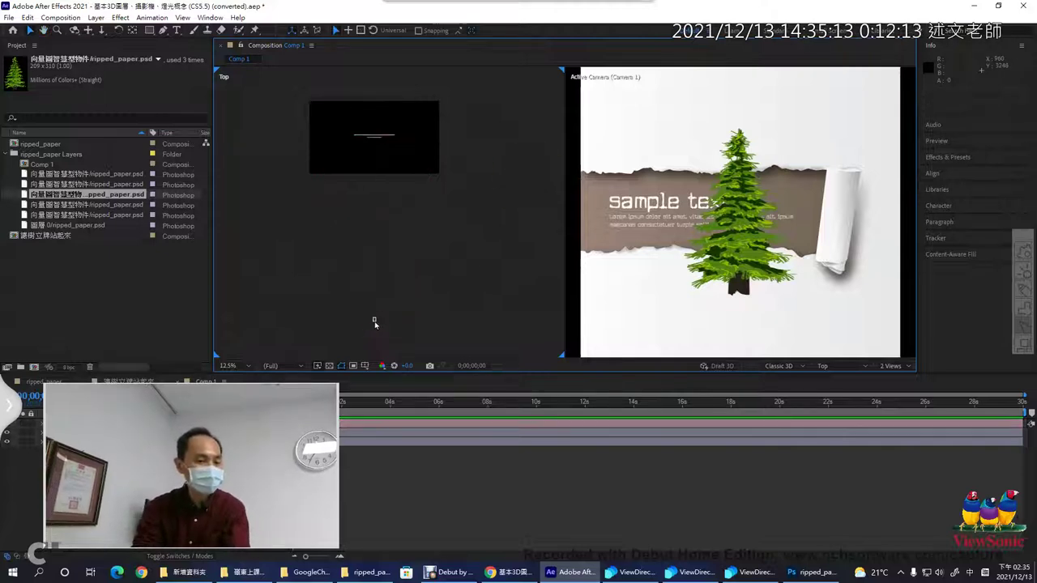
pyautogui.moveTo(375, 323); pyautogui.dragTo(474, 332)
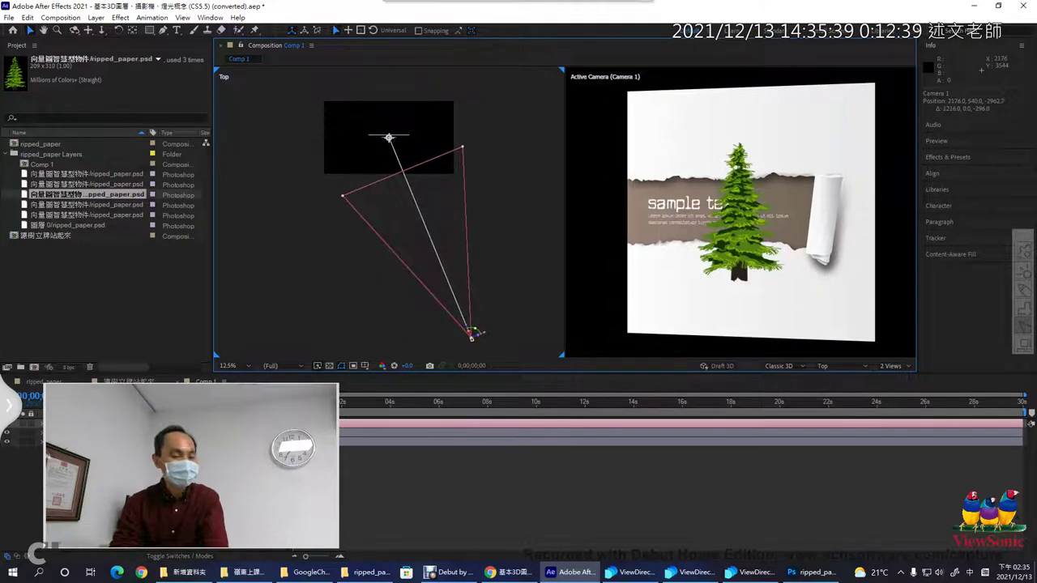
pyautogui.moveTo(474, 332); pyautogui.dragTo(397, 336)
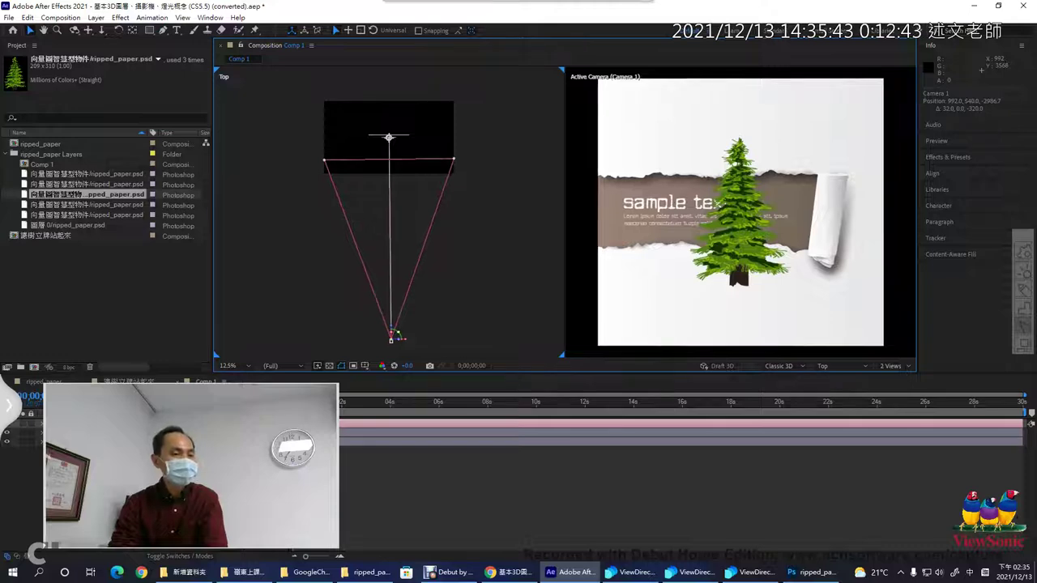
# Step: Change the Top view of Comp 1 back to the Left view
pyautogui.click(825, 367)
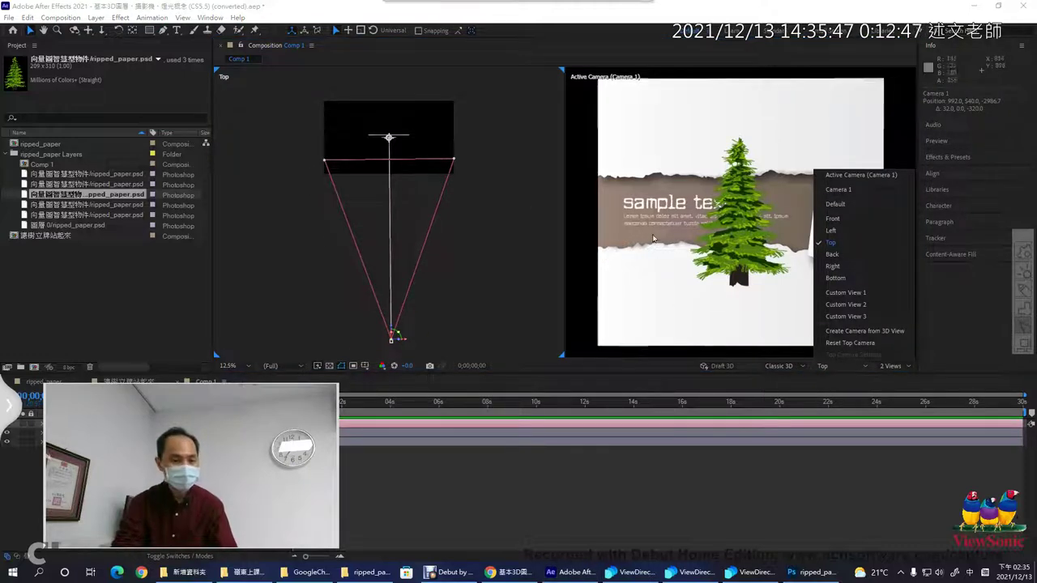
pyautogui.click(519, 271)
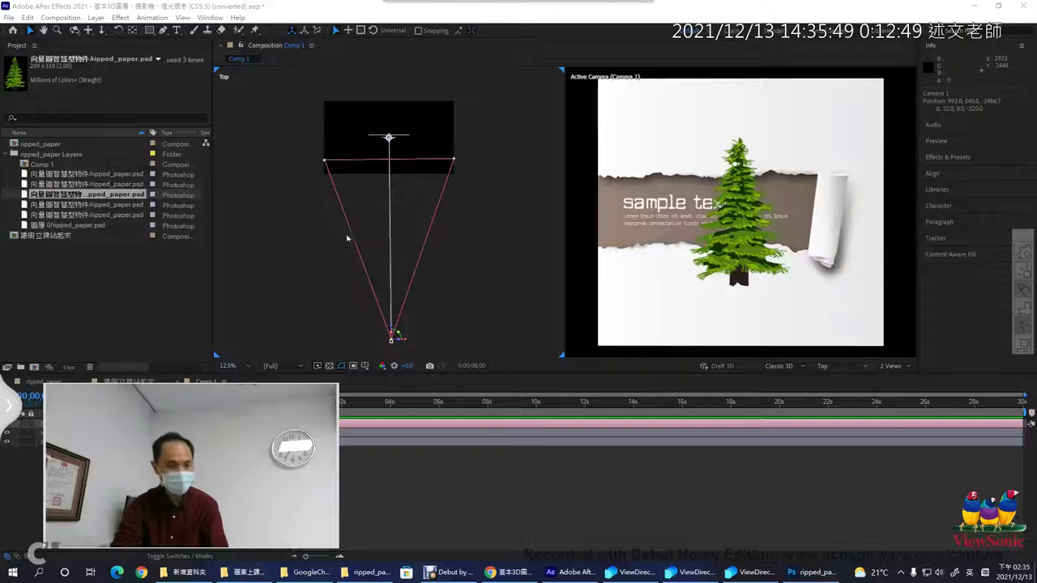
pyautogui.moveTo(292, 240)
pyautogui.mouseDown()
pyautogui.moveTo(273, 282)
pyautogui.moveTo(312, 259)
pyautogui.moveTo(301, 276)
pyautogui.mouseUp()
pyautogui.moveTo(294, 276); pyautogui.dragTo(323, 274)
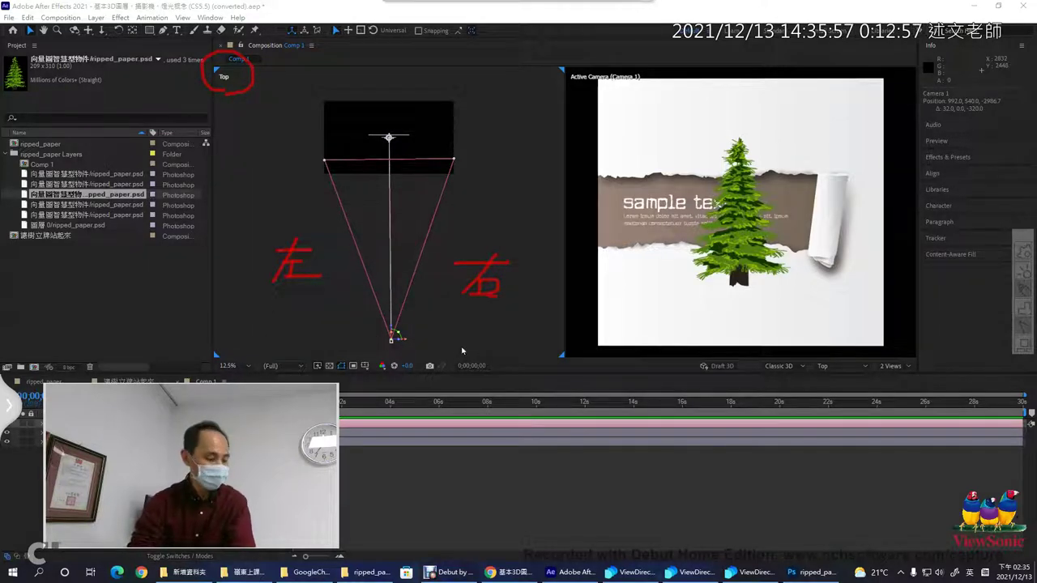
pyautogui.press('Escape')
pyautogui.click(828, 366)
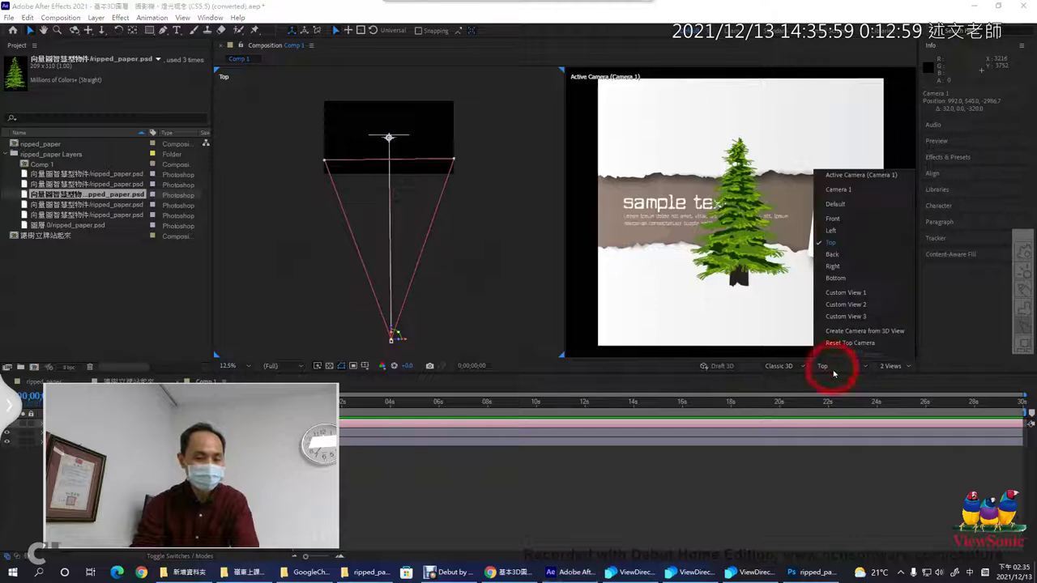
pyautogui.click(834, 231)
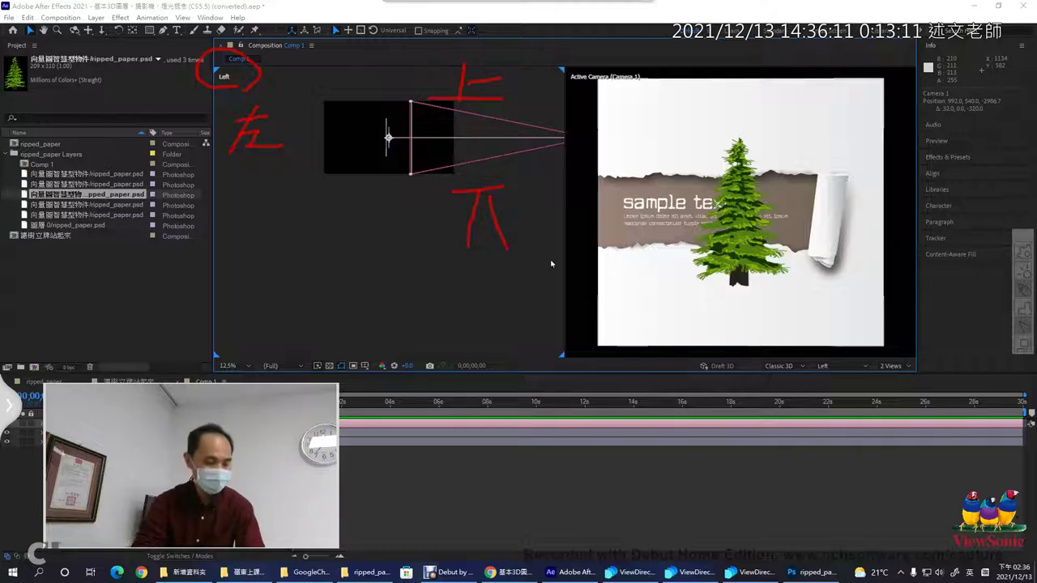
pyautogui.press('Escape')
# Step: Try moving Camera 1's body closer to the layers in the Left view, to position 992, 540, -2666.7
pyautogui.moveTo(504, 190); pyautogui.dragTo(409, 287)
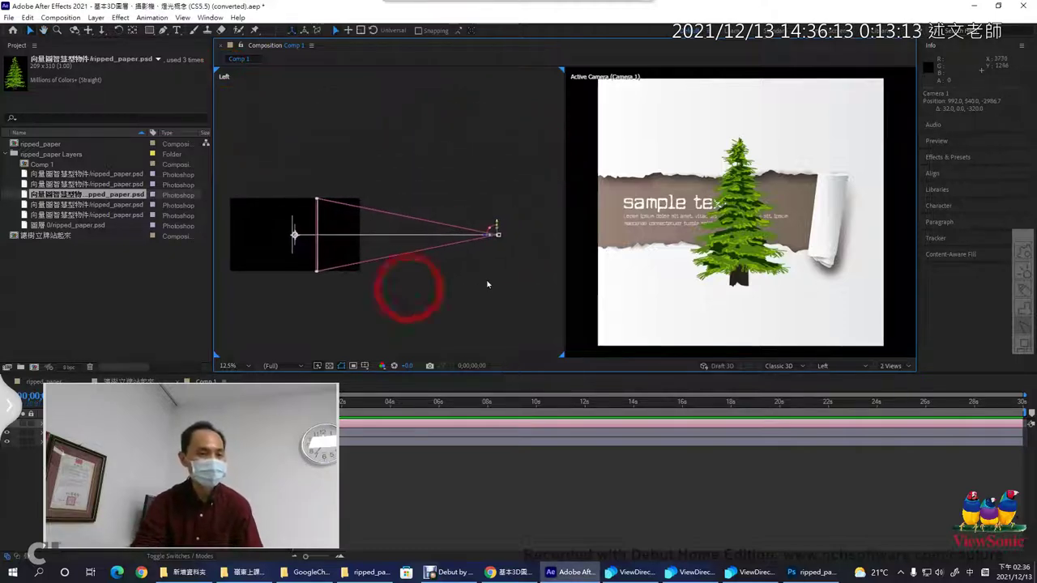
pyautogui.click(504, 240)
pyautogui.moveTo(500, 239); pyautogui.dragTo(475, 206)
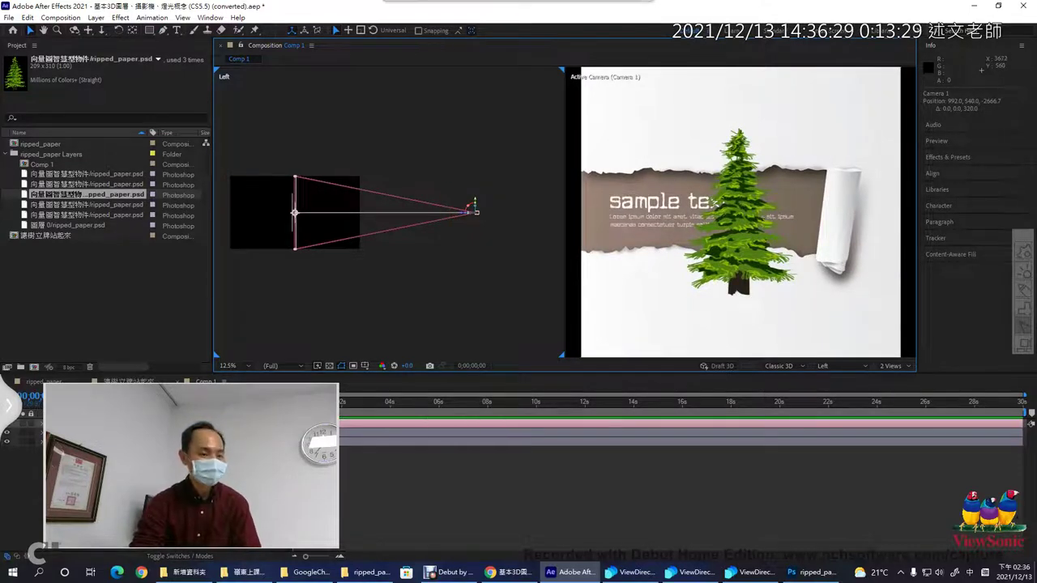
pyautogui.moveTo(475, 203); pyautogui.dragTo(496, 204)
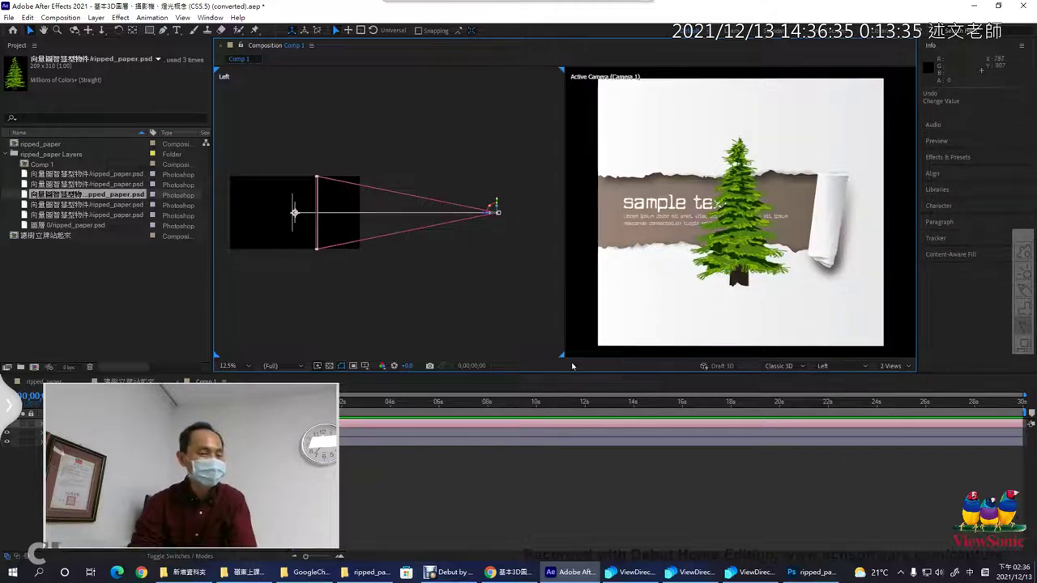
pyautogui.click(824, 366)
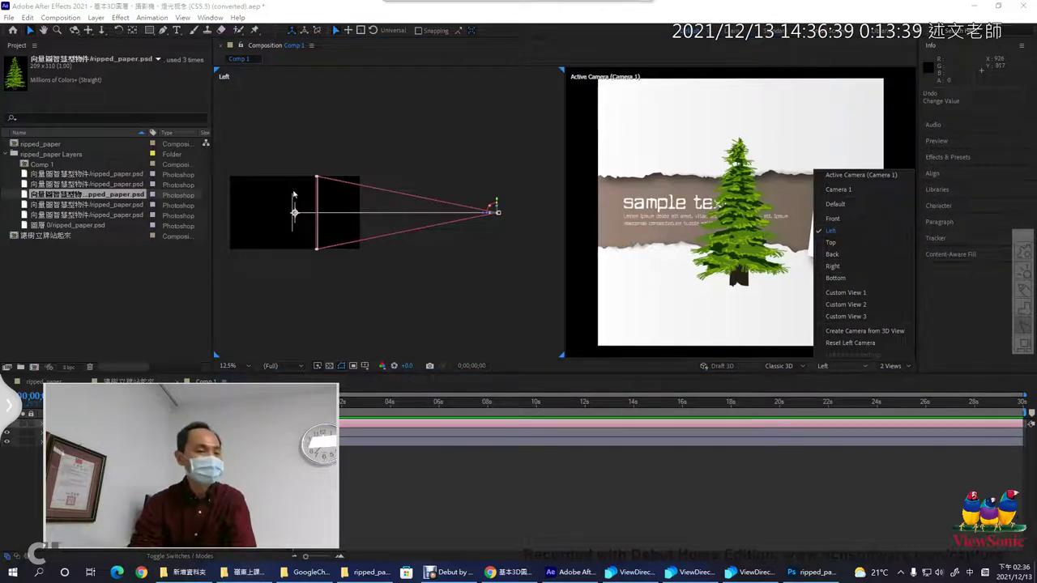
pyautogui.click(348, 160)
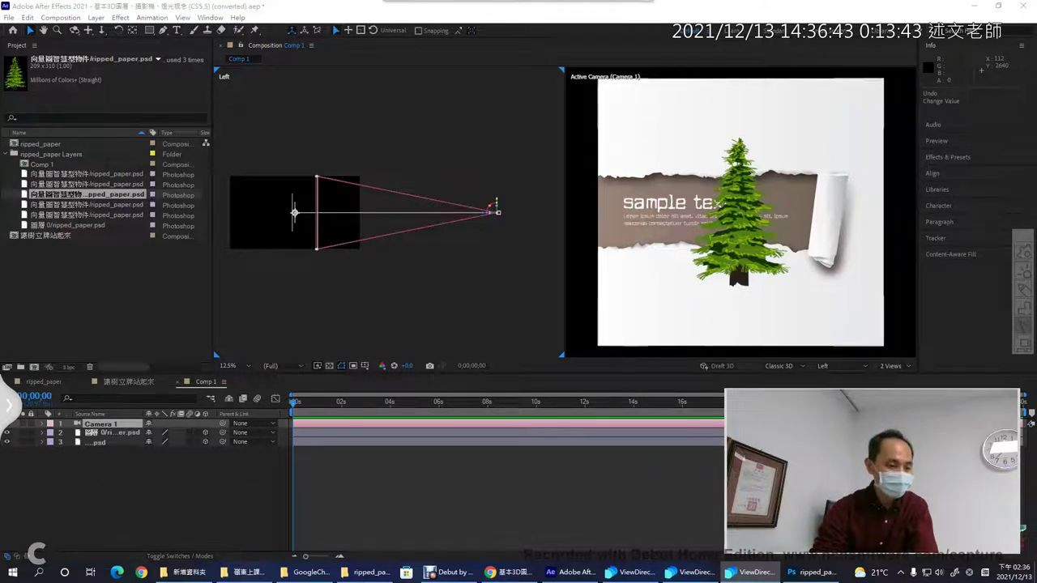
# Step: Expand Camera 1's properties in the timeline and displace the camera in the Left view to position 216, 2140, -459
pyautogui.click(42, 424)
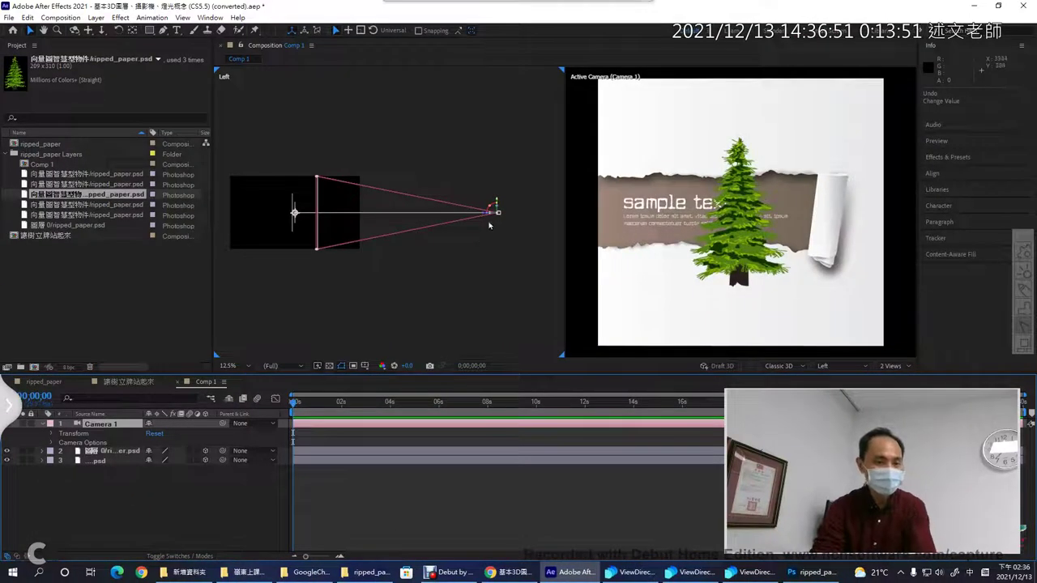
pyautogui.moveTo(497, 208); pyautogui.dragTo(428, 241)
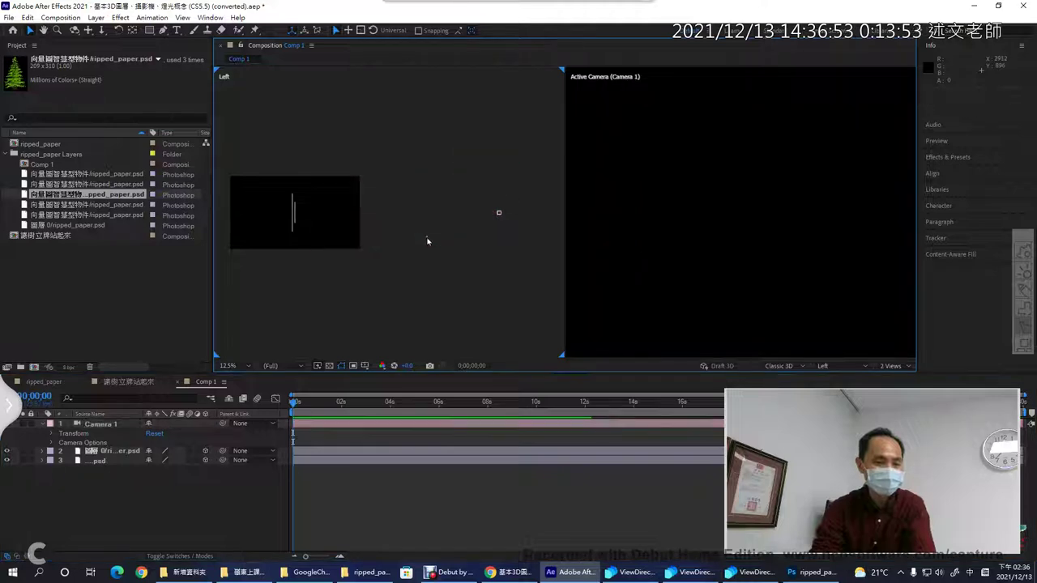
pyautogui.moveTo(499, 215); pyautogui.dragTo(327, 320)
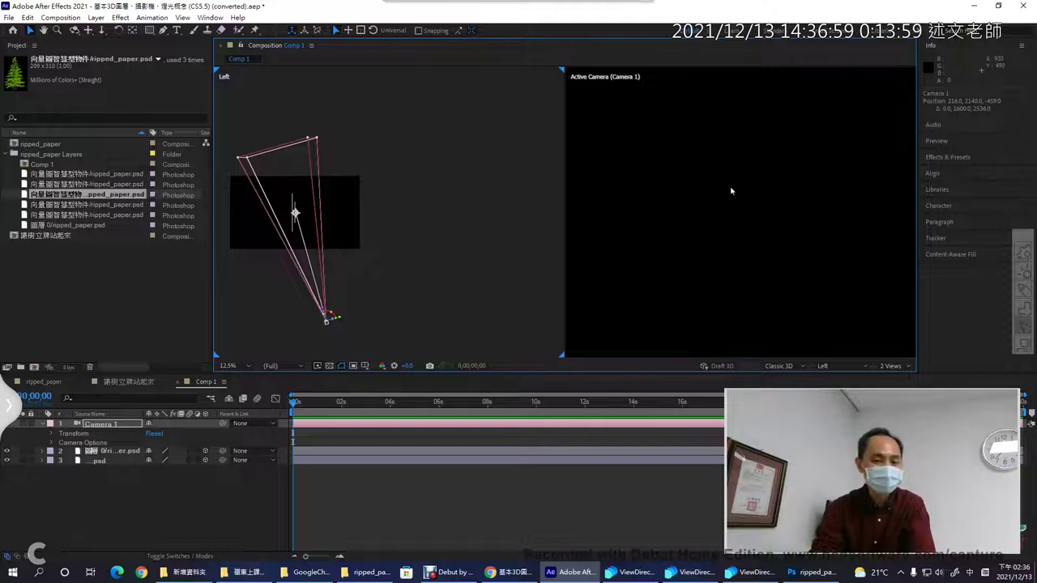
# Step: Switch from the Left view to the Top view and reset Camera 1's Transform properties
pyautogui.click(823, 365)
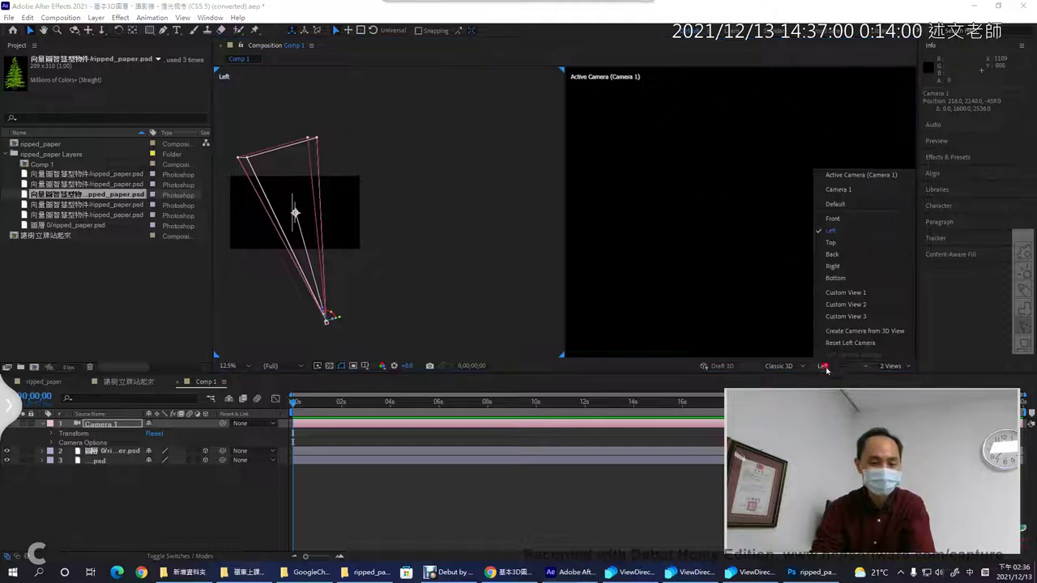
pyautogui.click(832, 242)
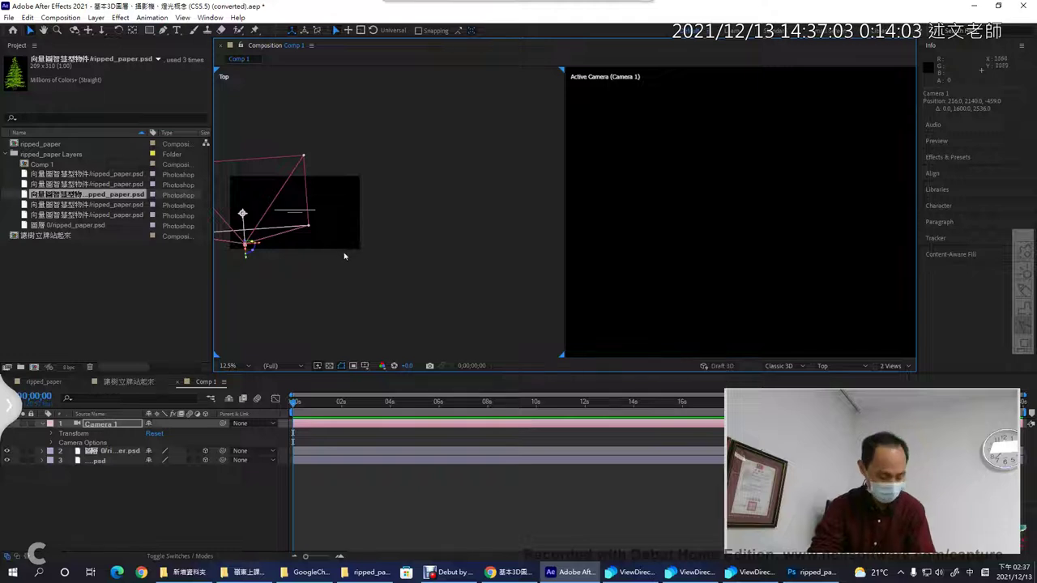
pyautogui.moveTo(344, 256); pyautogui.dragTo(481, 290)
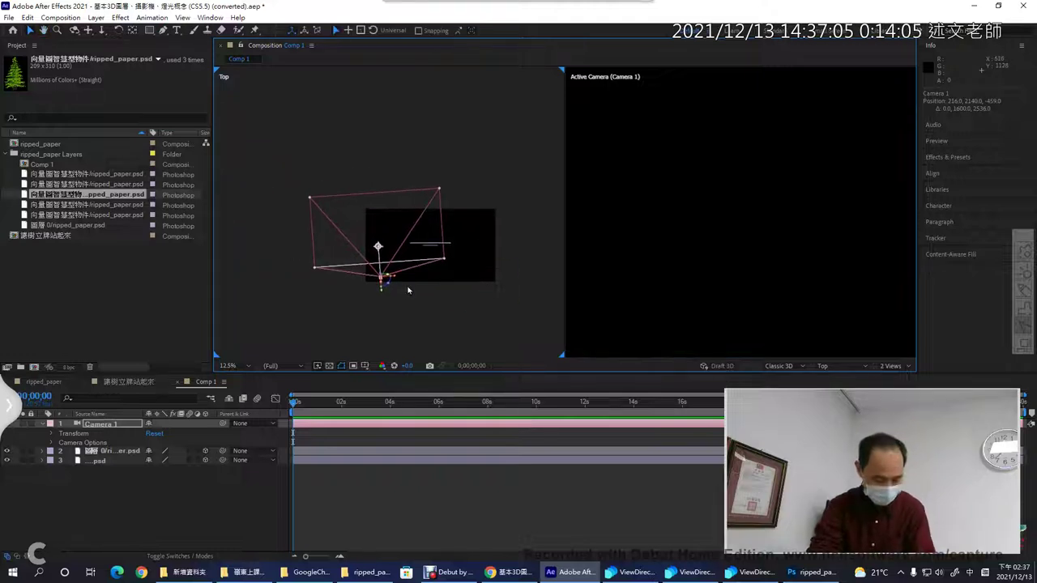
pyautogui.click(377, 246)
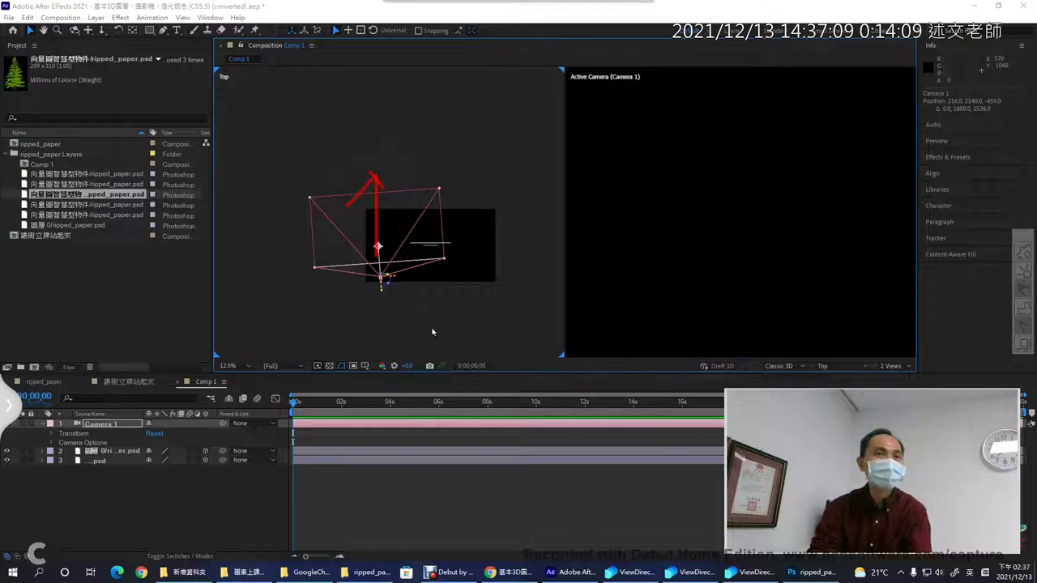
pyautogui.moveTo(423, 217)
pyautogui.mouseDown()
pyautogui.moveTo(395, 270)
pyautogui.moveTo(400, 231)
pyautogui.moveTo(417, 274)
pyautogui.mouseUp()
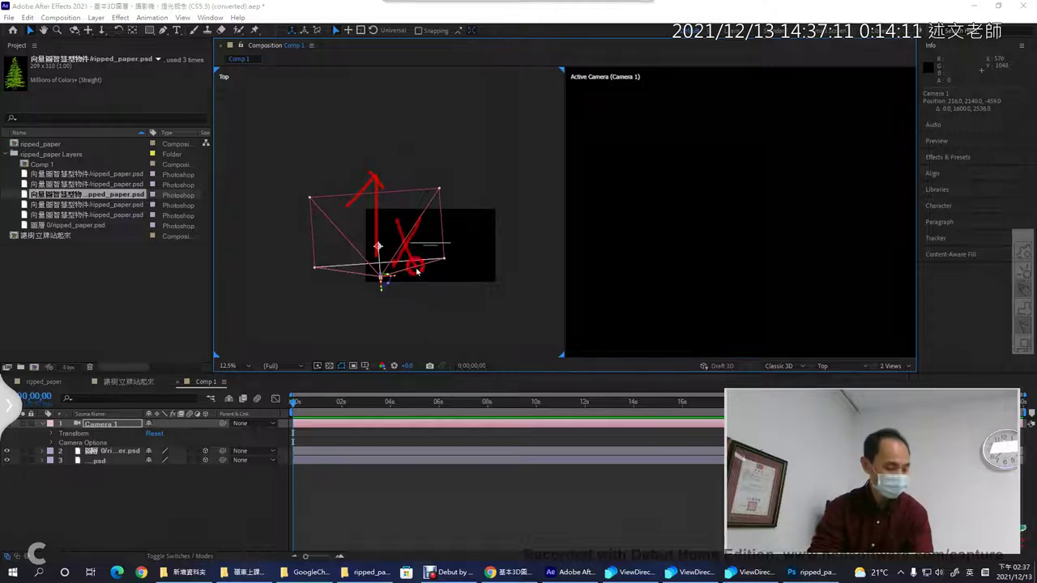
pyautogui.click(155, 433)
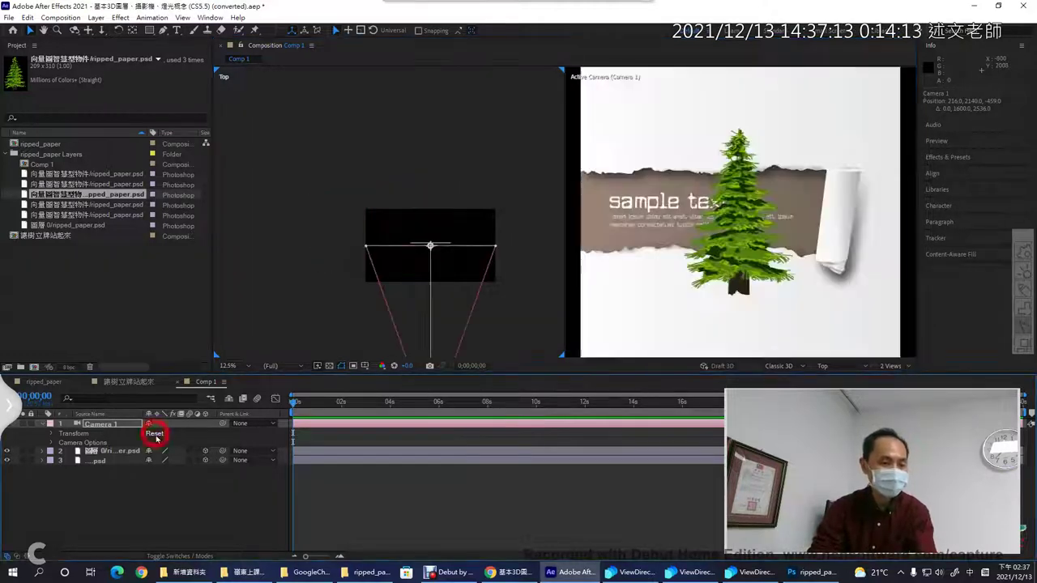